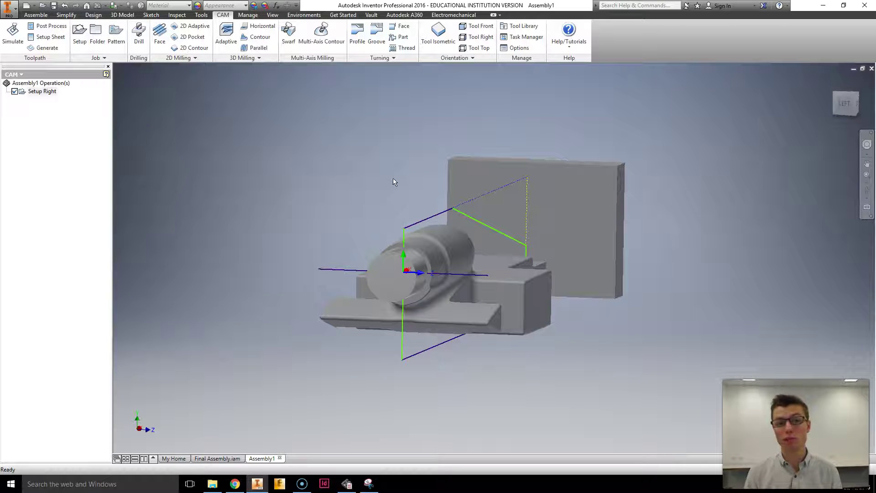
- Start a new Drill operation, open its tool selection dialog and enlarge it
{"action": "left_click", "coordinate": [138, 43]}
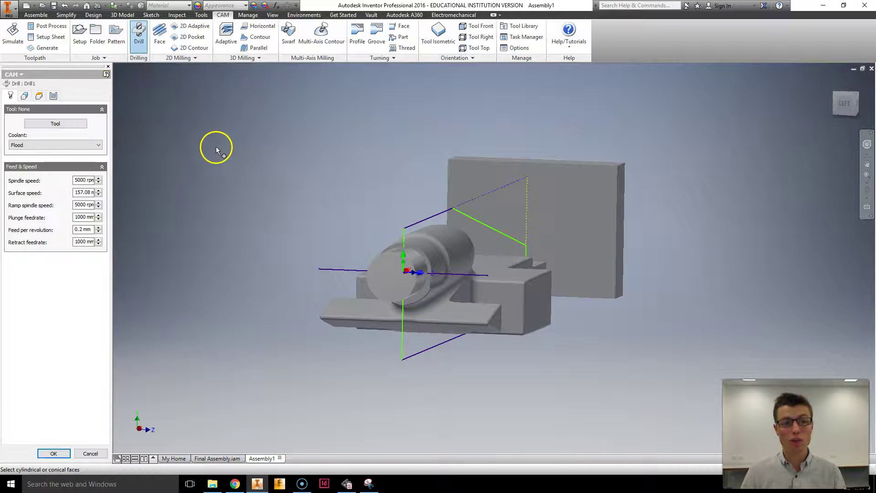
{"action": "mouse_move", "coordinate": [361, 165]}
{"action": "middle_mouse_down", "text": "shift"}
{"action": "mouse_move", "coordinate": [315, 163]}
{"action": "mouse_move", "coordinate": [339, 158]}
{"action": "mouse_move", "coordinate": [325, 155]}
{"action": "middle_mouse_up", "text": "shift"}
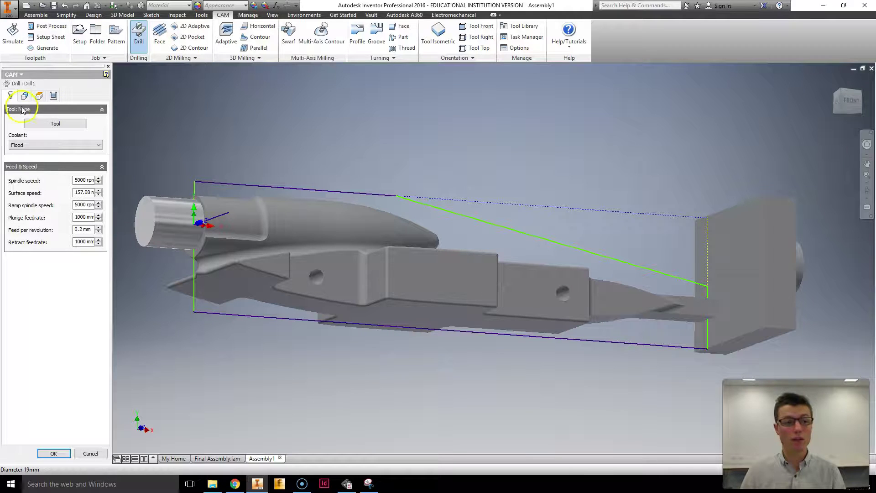
{"action": "left_click", "coordinate": [49, 125]}
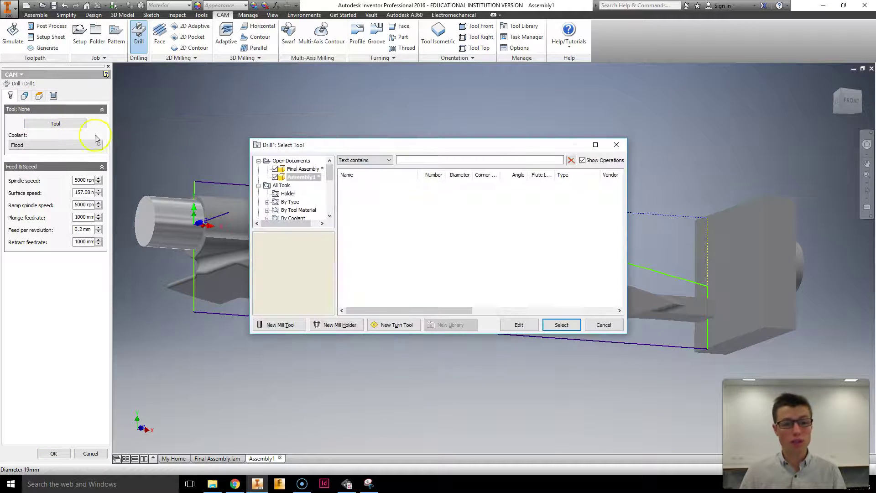
{"action": "left_click_drag", "start_coordinate": [333, 183], "coordinate": [333, 205]}
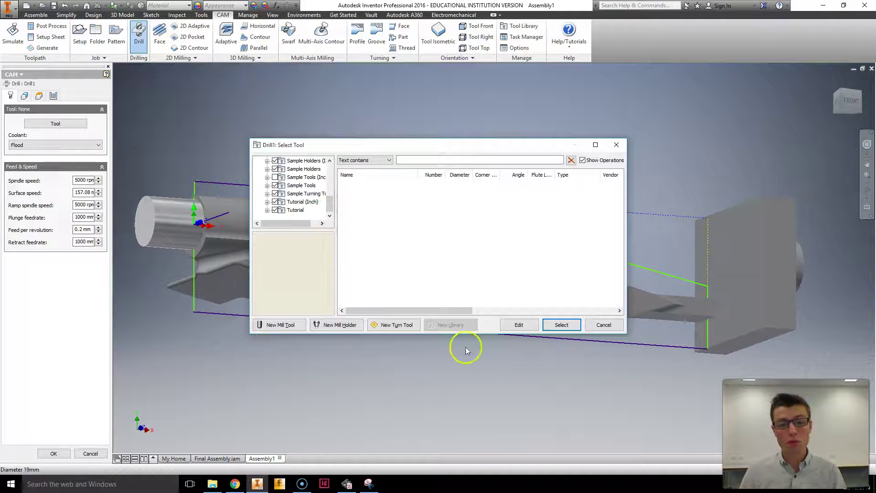
{"action": "left_click_drag", "start_coordinate": [626, 334], "coordinate": [724, 387]}
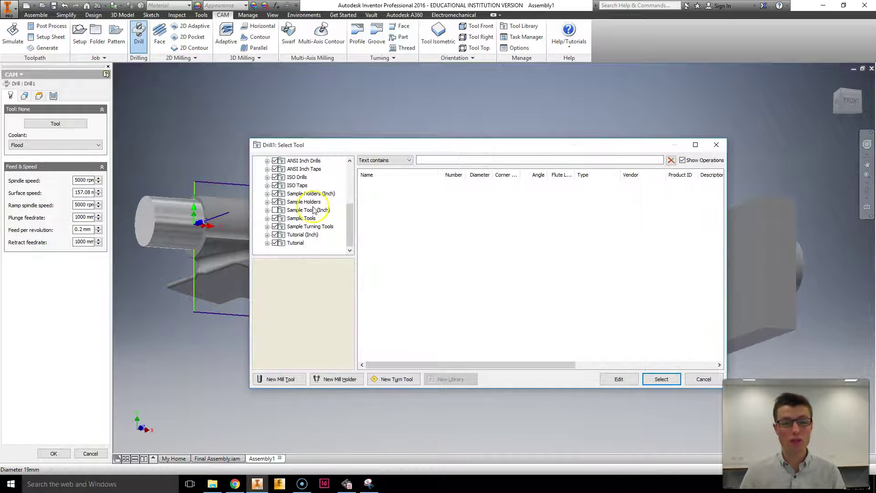
- List the library's ball mills by type and open the 6 mm ball mill with 16 mm flute length for editing
{"action": "scroll", "coordinate": [310, 205], "scroll_direction": "up", "scroll_amount": 2}
{"action": "scroll", "coordinate": [309, 206], "scroll_direction": "up", "scroll_amount": 2}
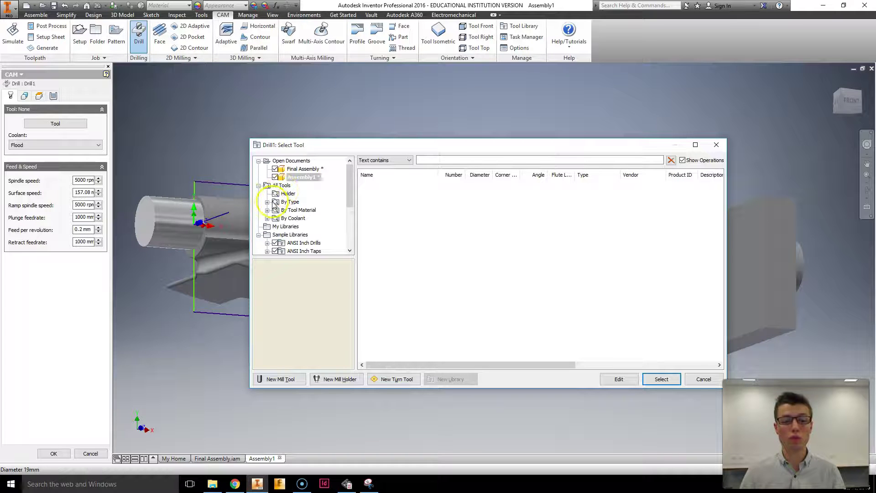
{"action": "left_click", "coordinate": [268, 203]}
{"action": "left_click", "coordinate": [287, 202]}
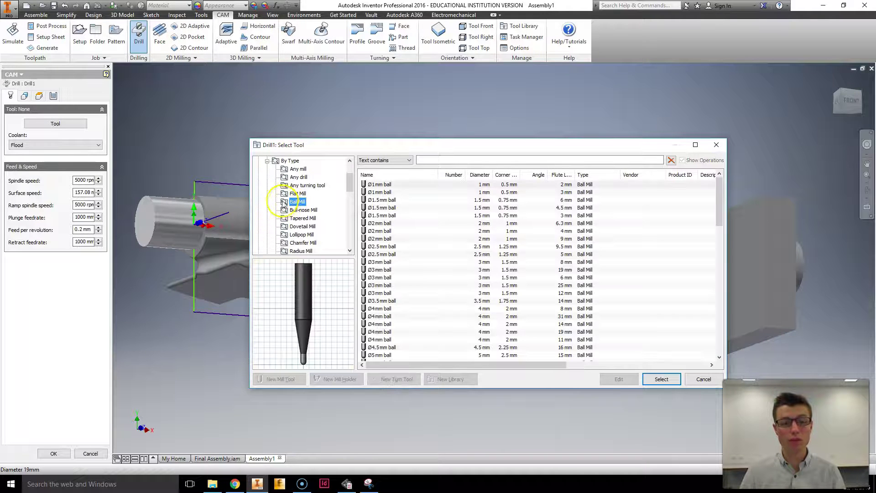
{"action": "scroll", "coordinate": [418, 309], "scroll_direction": "down", "scroll_amount": 5}
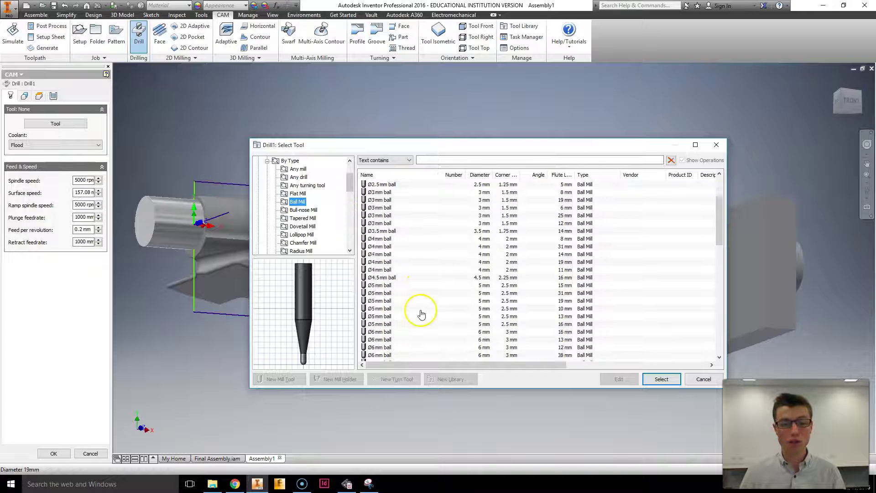
{"action": "left_click", "coordinate": [386, 285]}
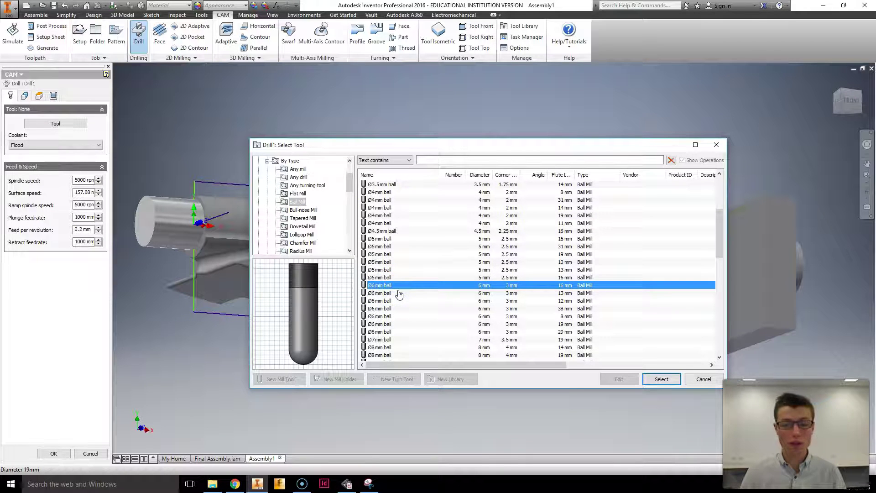
{"action": "right_click", "coordinate": [391, 285]}
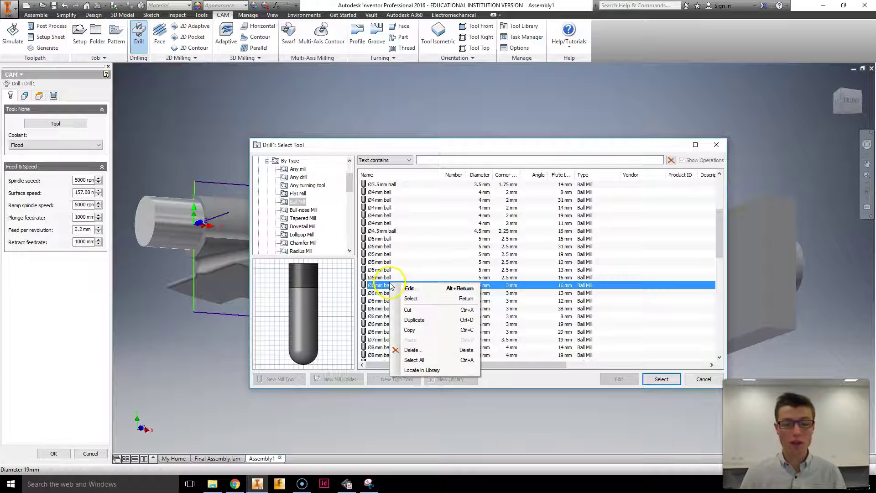
{"action": "left_click", "coordinate": [415, 292]}
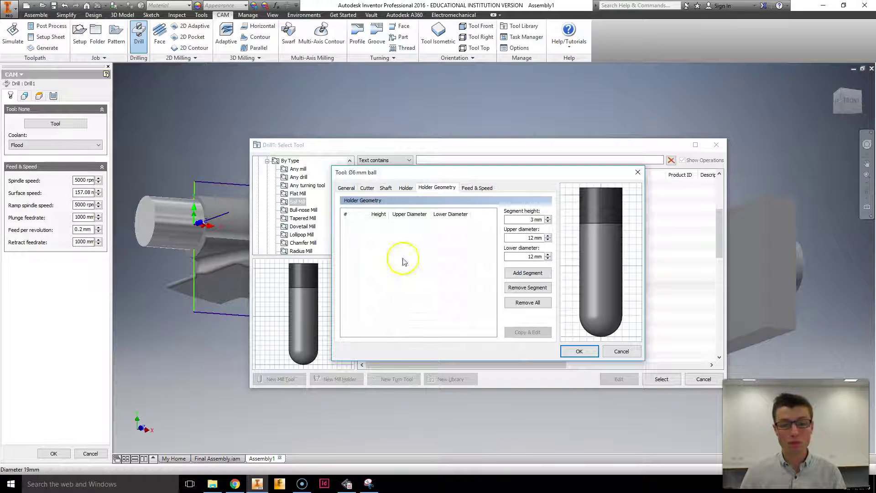
- Give the ball mill the description "F1 Cutter" in its general tool settings
{"action": "left_click", "coordinate": [346, 188]}
{"action": "left_click", "coordinate": [367, 189]}
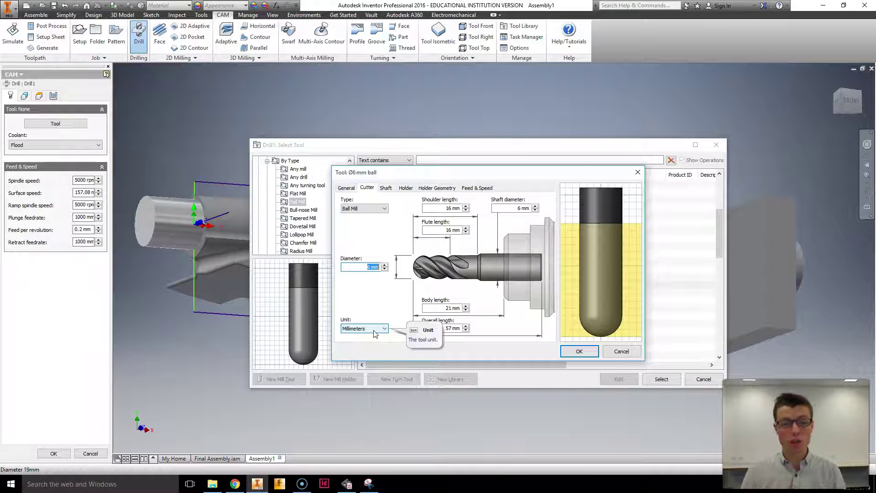
{"action": "left_click", "coordinate": [346, 188]}
{"action": "left_click", "coordinate": [479, 220]}
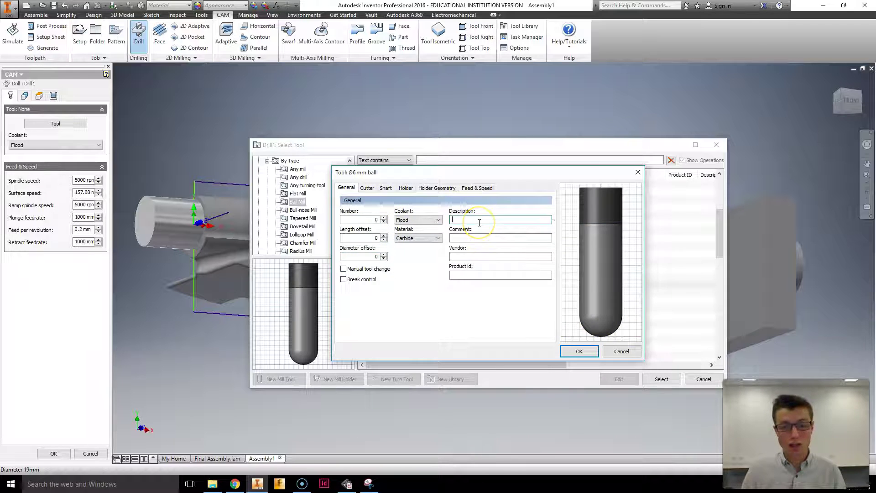
{"action": "type", "text": "F1 "}
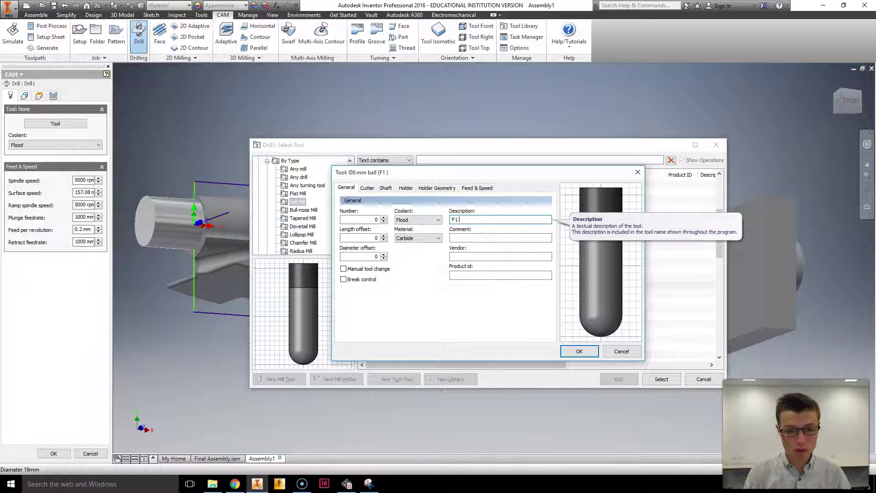
{"action": "type", "text": "Cutter"}
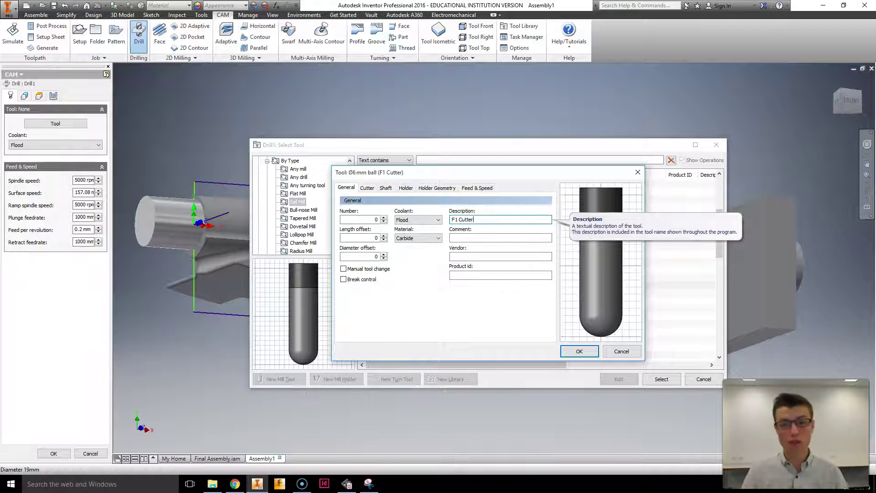
- Set the tool's coolant to Disabled and its material to HSS
{"action": "left_click", "coordinate": [417, 220]}
{"action": "left_click", "coordinate": [412, 227]}
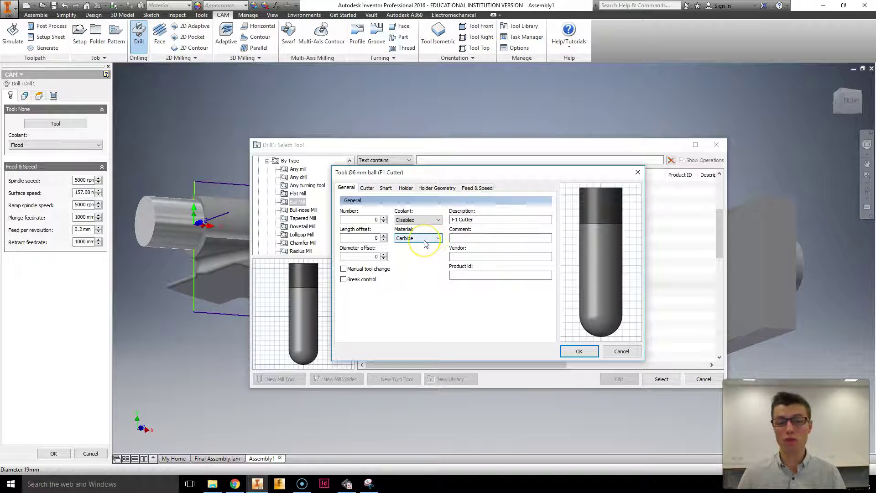
{"action": "left_click", "coordinate": [423, 238]}
{"action": "left_click", "coordinate": [419, 246]}
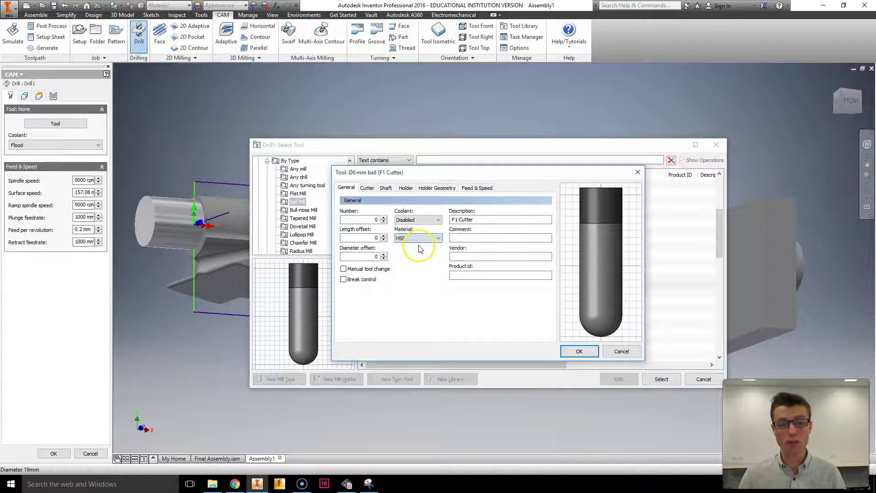
{"action": "left_click", "coordinate": [382, 270]}
- Set the cutter's overall length to 75 mm and its body length to 50 mm
{"action": "left_click", "coordinate": [367, 188]}
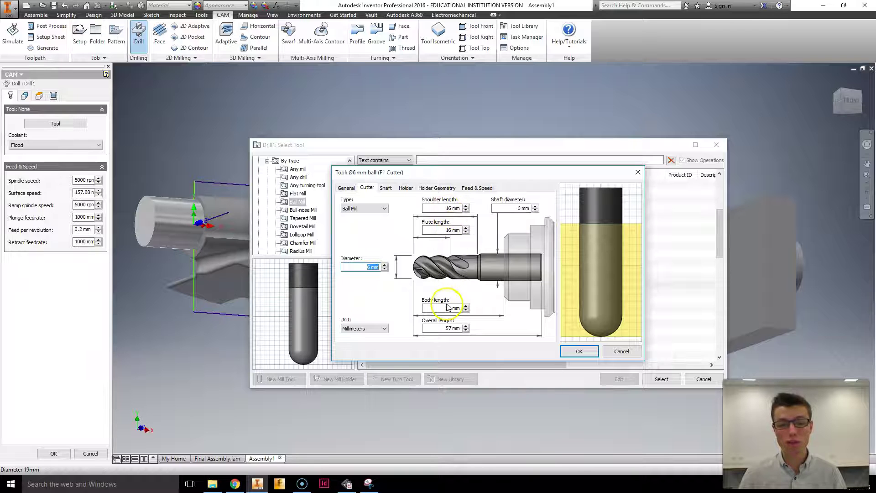
{"action": "double_click", "coordinate": [449, 329]}
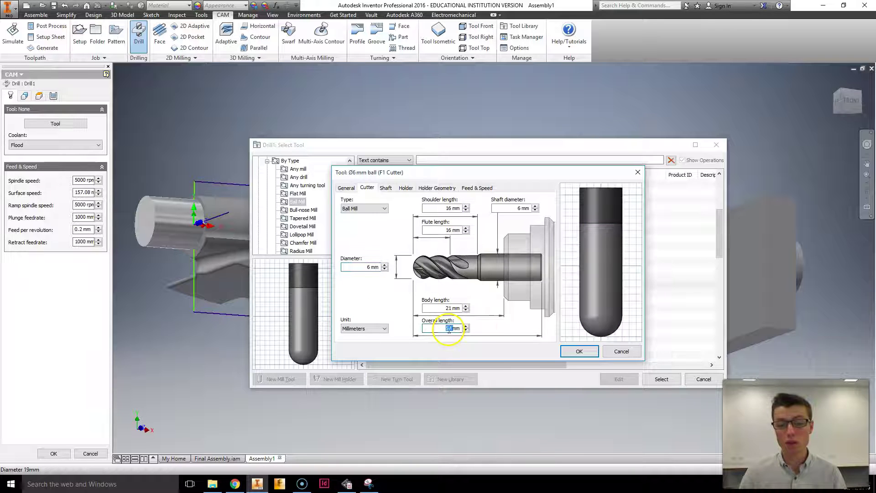
{"action": "left_click", "coordinate": [452, 308]}
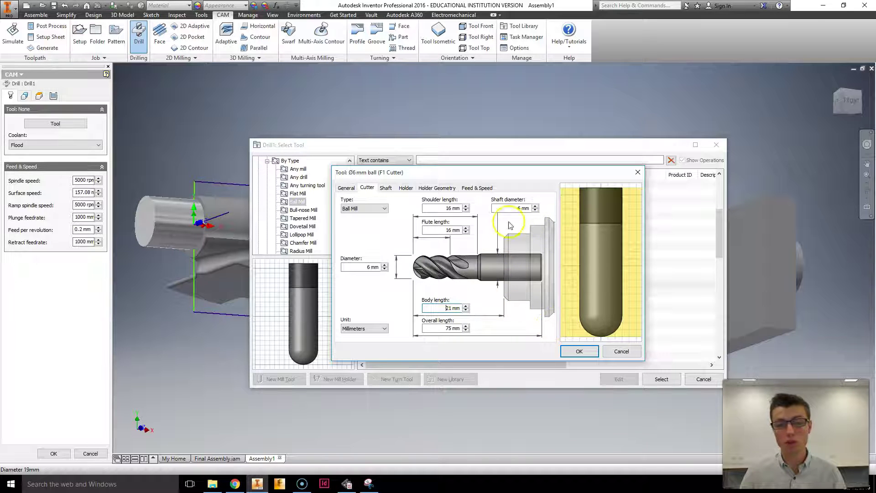
{"action": "double_click", "coordinate": [448, 309]}
{"action": "type", "text": "5"}
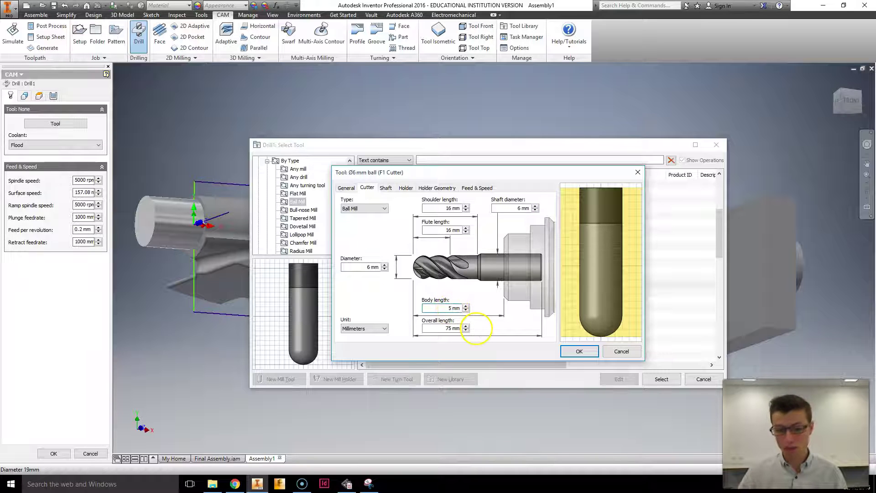
{"action": "type", "text": "0"}
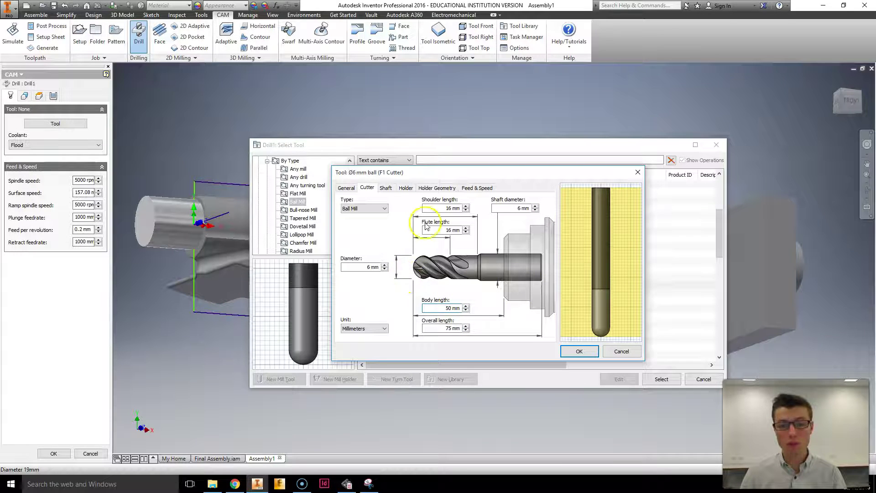
- Set the cutter's shoulder length to 50 mm
{"action": "left_click", "coordinate": [440, 209]}
{"action": "double_click", "coordinate": [445, 209]}
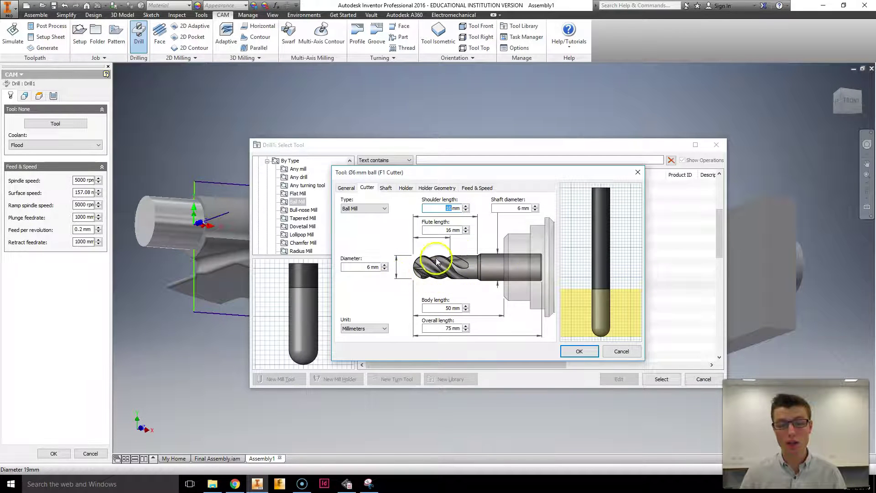
{"action": "type", "text": "50"}
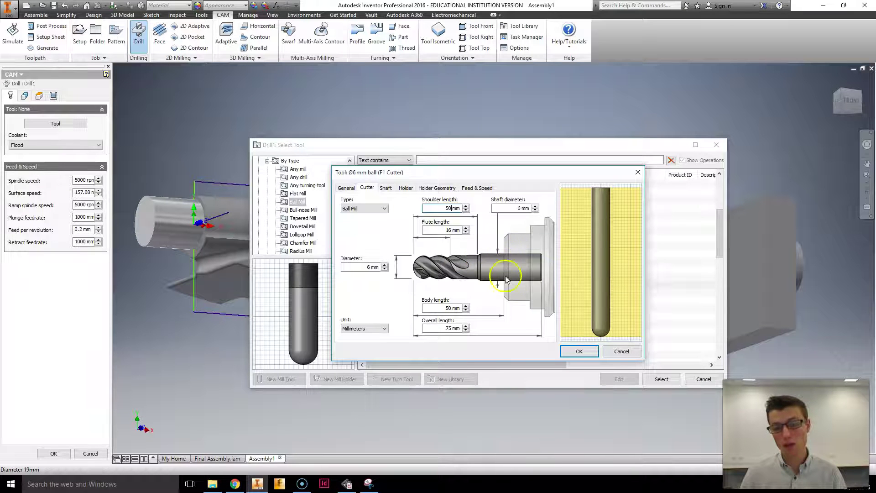
- Try a 40 mm shoulder length with a larger shaft diameter on the cutter
{"action": "left_click", "coordinate": [508, 209]}
{"action": "double_click", "coordinate": [520, 208]}
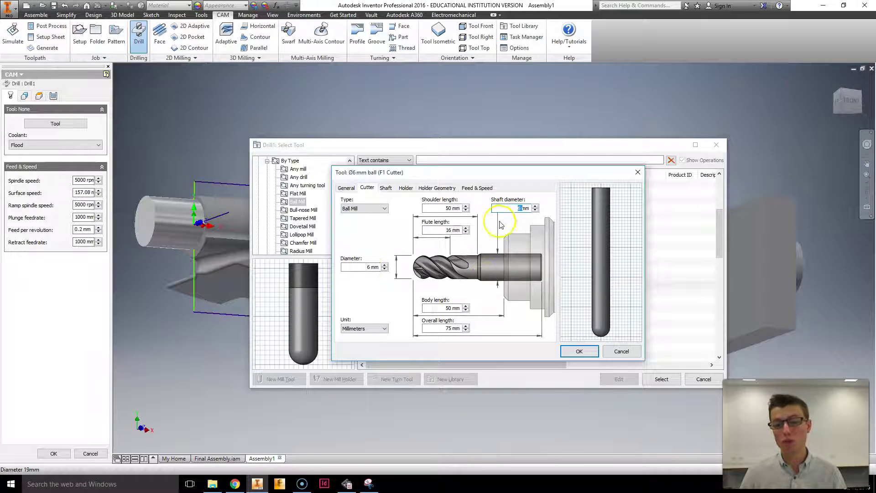
{"action": "left_click", "coordinate": [524, 208]}
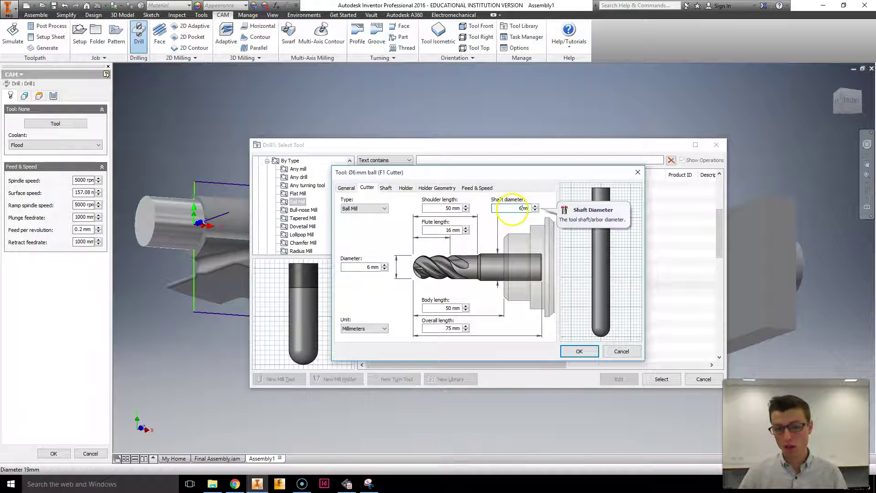
{"action": "left_click", "coordinate": [449, 208]}
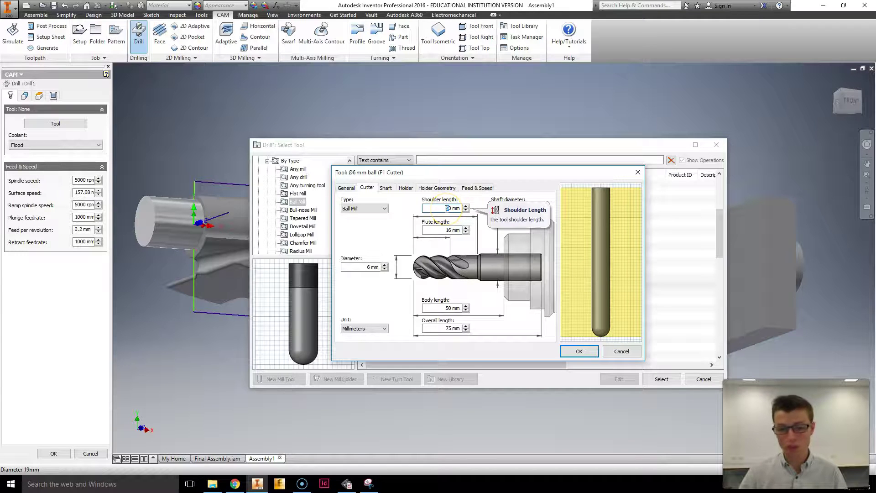
{"action": "left_click", "coordinate": [456, 230]}
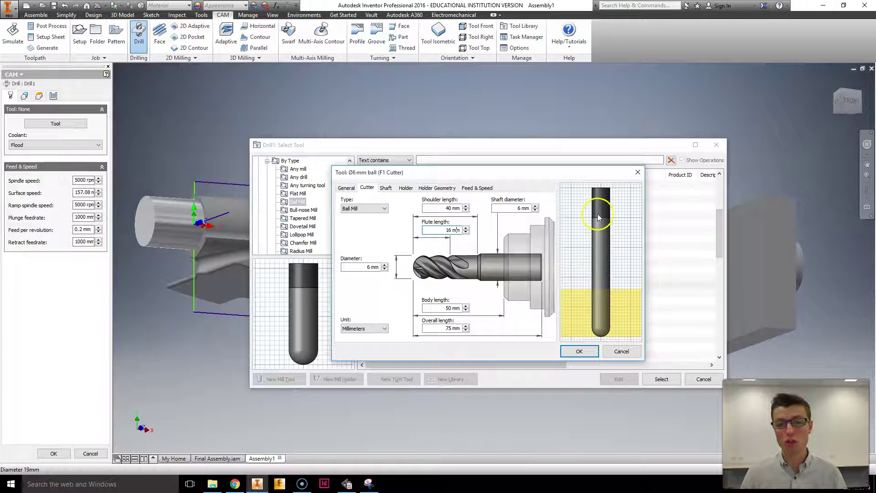
{"action": "left_click", "coordinate": [520, 208]}
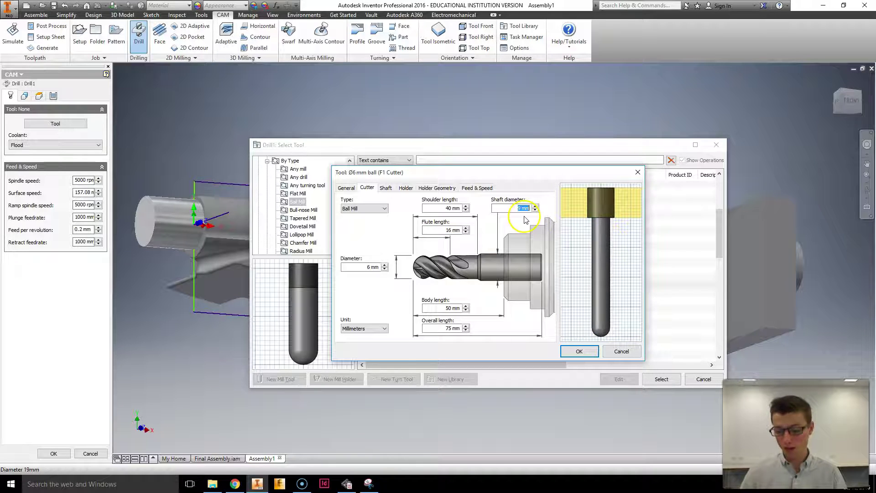
- Restore the shaft diameter to 6 mm and the shoulder length to 50 mm
{"action": "type", "text": "6"}
{"action": "left_click", "coordinate": [449, 208]}
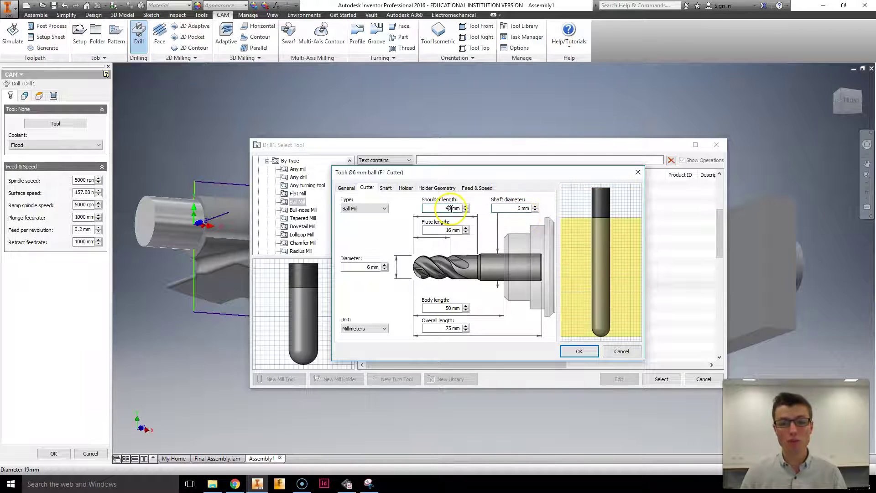
{"action": "double_click", "coordinate": [449, 208]}
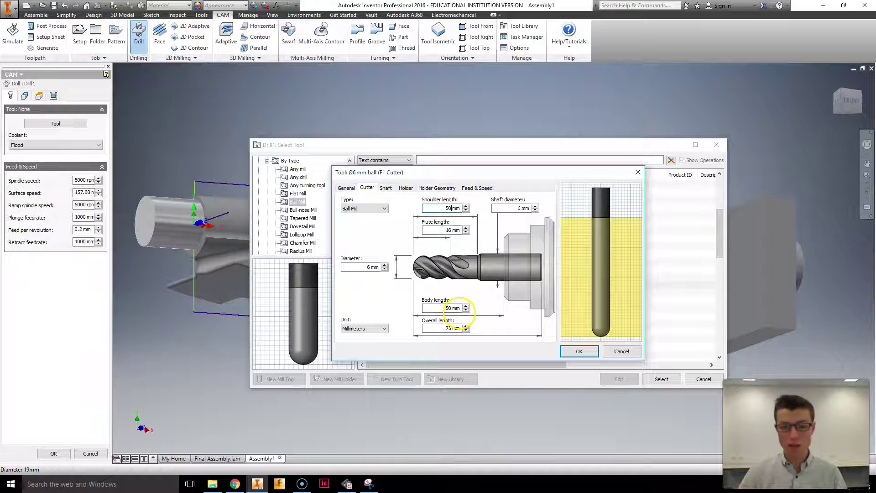
- Set the cutter's flute length to 48 mm
{"action": "left_click", "coordinate": [441, 230]}
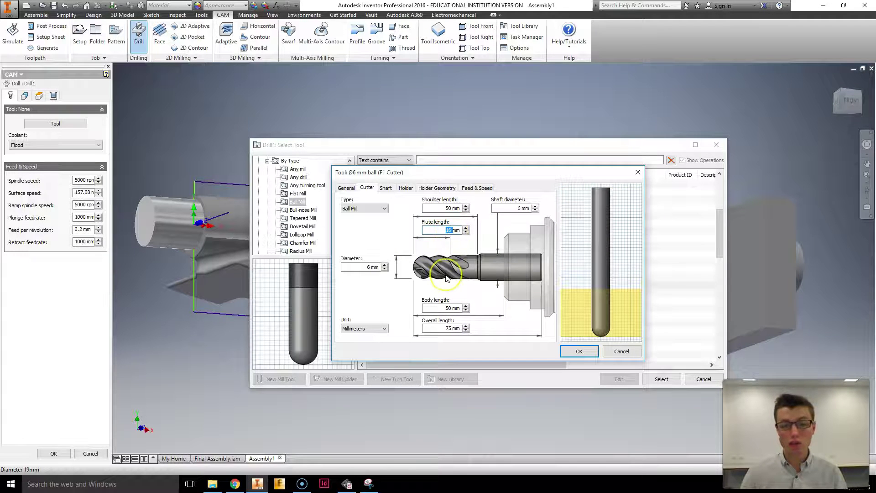
{"action": "type", "text": "48"}
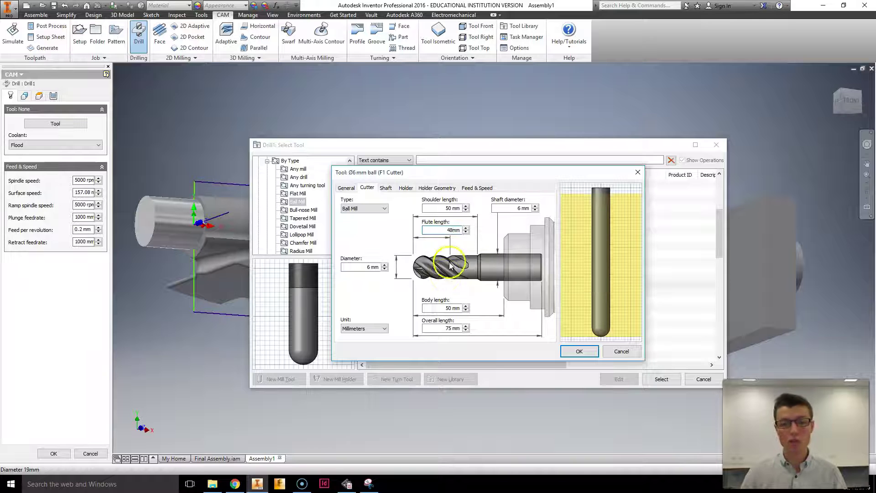
{"action": "left_click", "coordinate": [441, 207]}
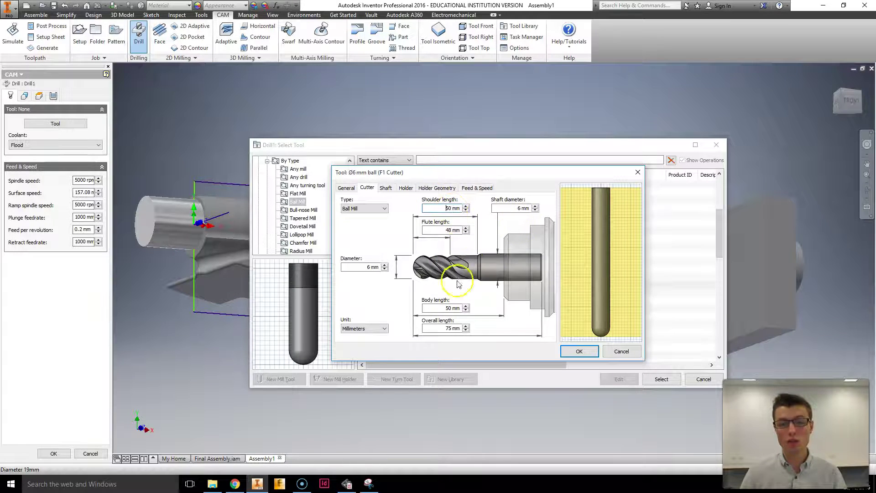
{"action": "left_click", "coordinate": [445, 230]}
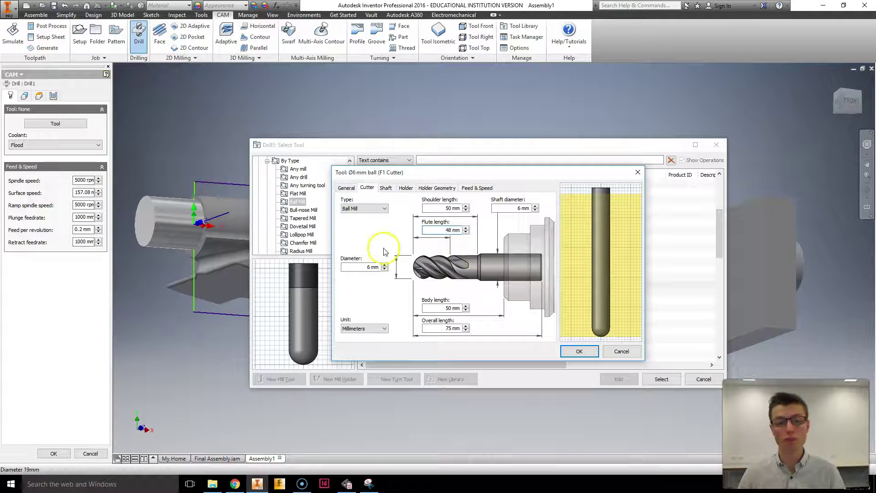
- Assign the BT30 - Blank1 holder to the F1 Cutter
{"action": "left_click", "coordinate": [385, 189]}
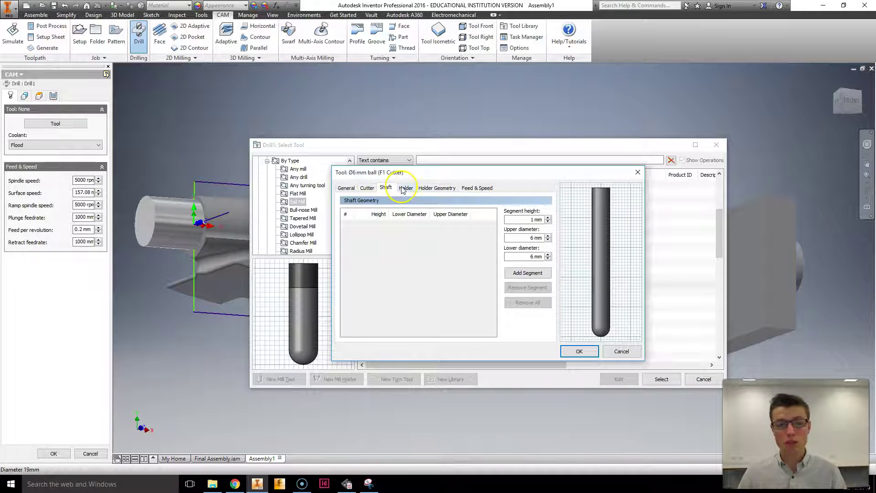
{"action": "left_click", "coordinate": [405, 189]}
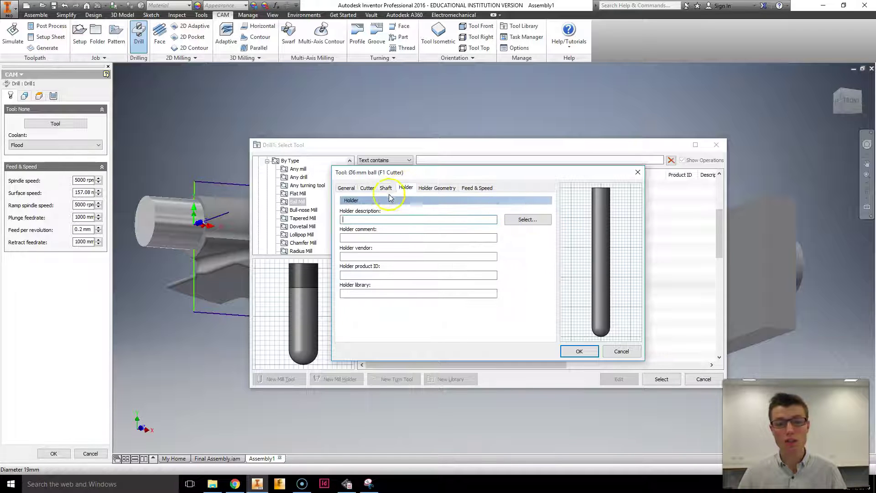
{"action": "left_click", "coordinate": [522, 222]}
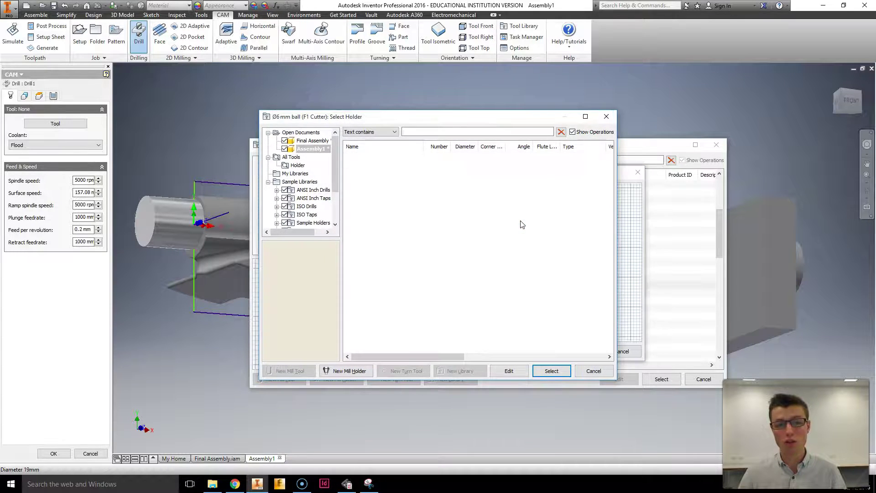
{"action": "left_click", "coordinate": [288, 166]}
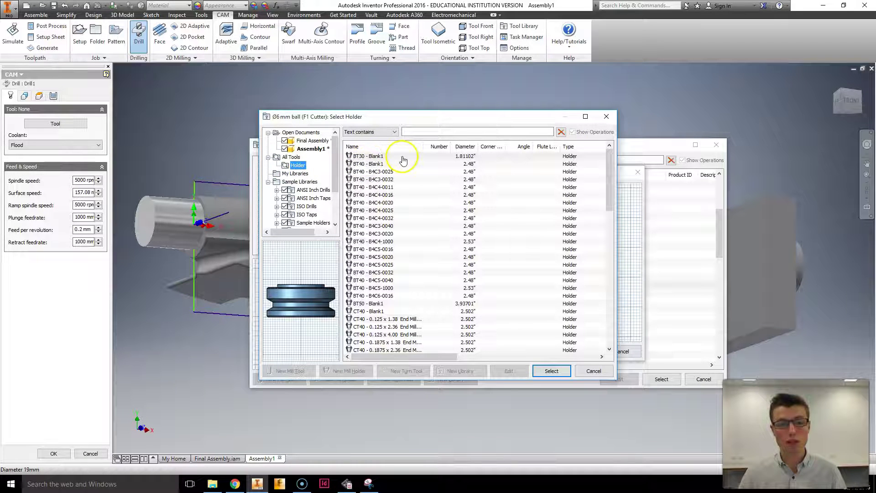
{"action": "left_click", "coordinate": [371, 157]}
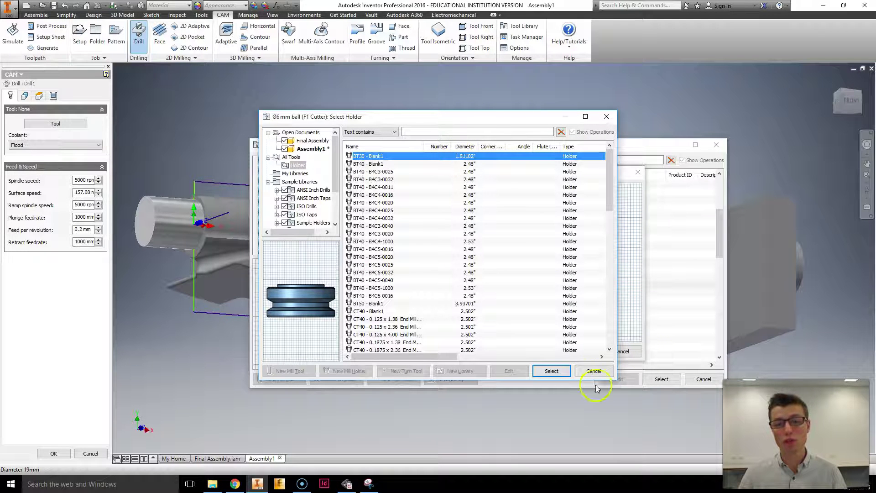
{"action": "left_click", "coordinate": [551, 370]}
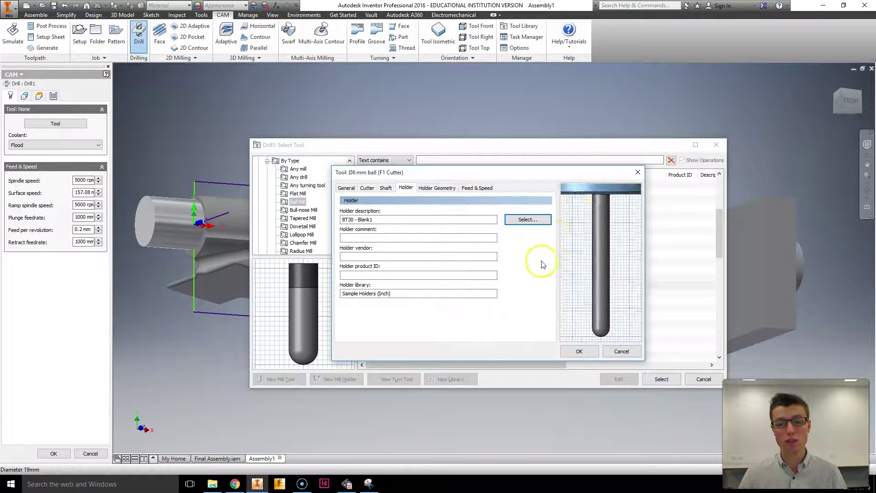
- Set the cutter's spindle speed to 23000 rpm
{"action": "left_click", "coordinate": [438, 187]}
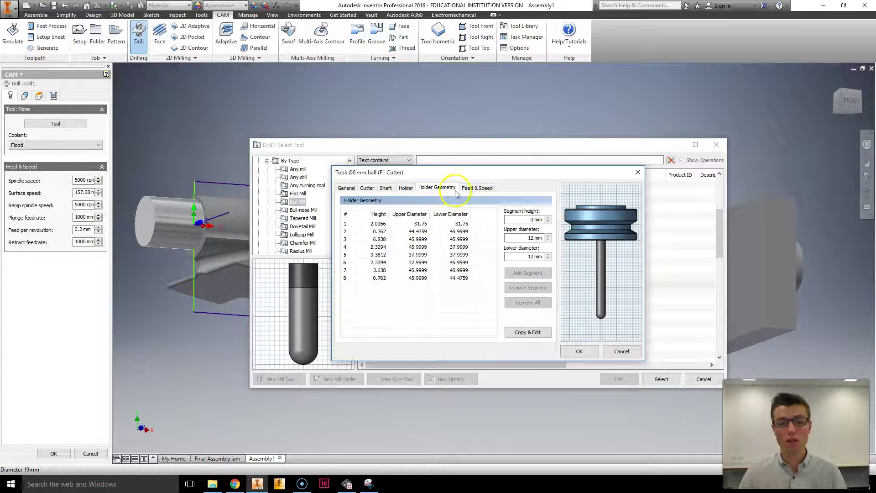
{"action": "left_click", "coordinate": [477, 187]}
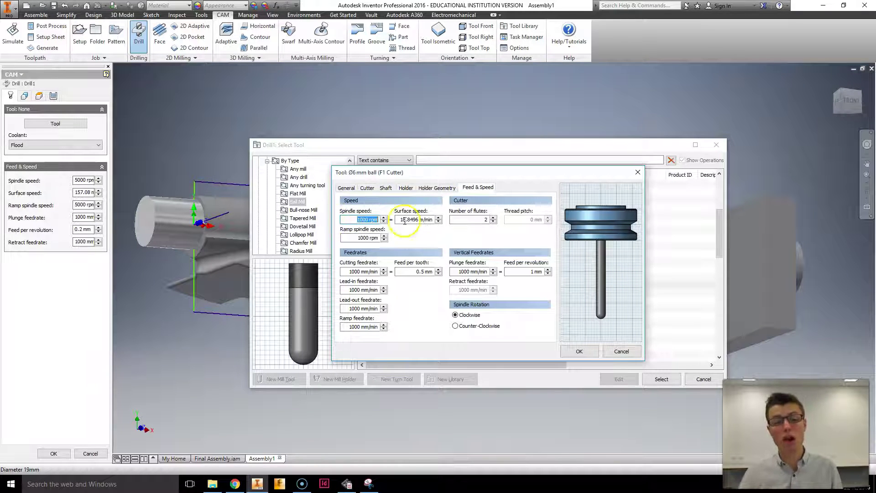
{"action": "left_click", "coordinate": [365, 220]}
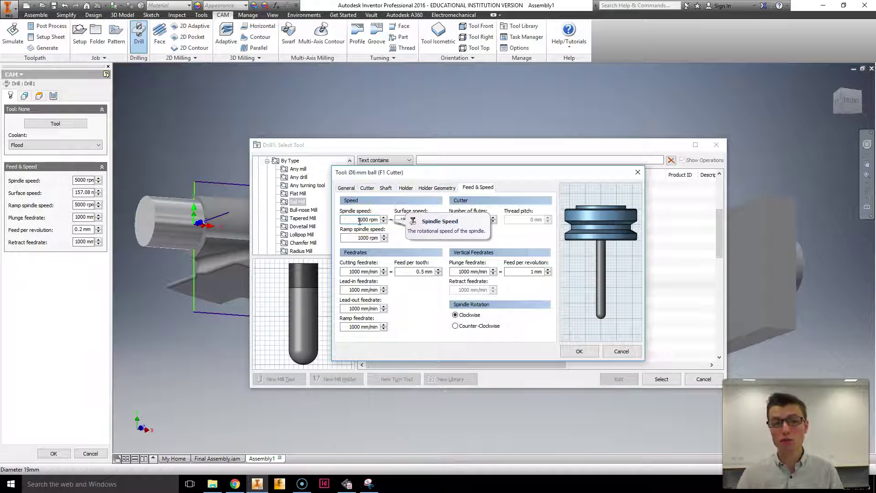
{"action": "left_click_drag", "start_coordinate": [354, 223], "coordinate": [367, 227]}
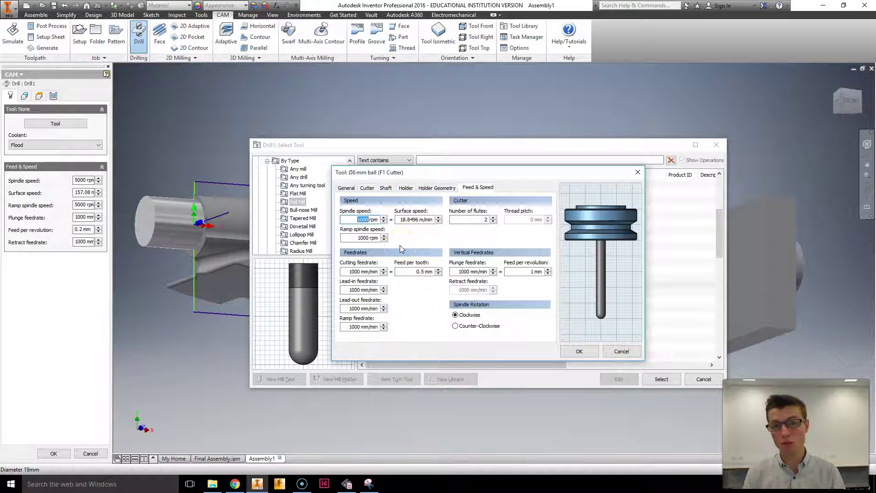
{"action": "type", "text": "2300"}
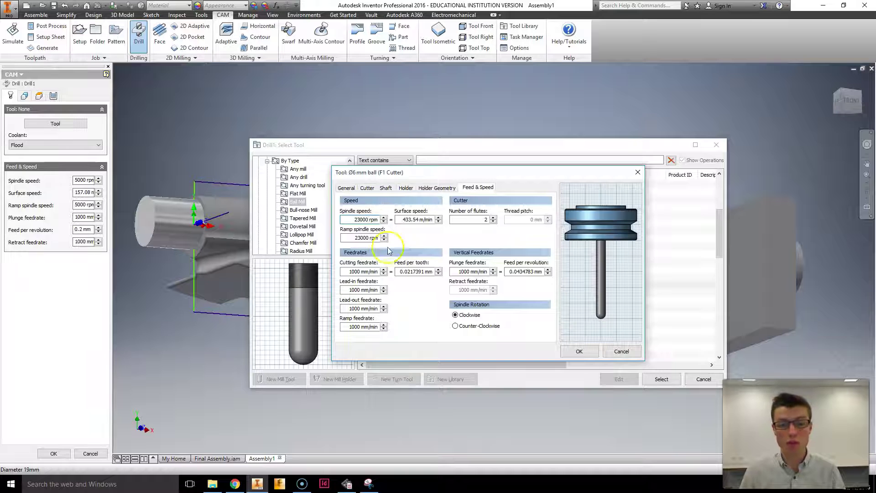
- Set the cutter's cutting feedrate to 3500 mm/min
{"action": "left_click", "coordinate": [360, 271]}
{"action": "double_click", "coordinate": [358, 271]}
{"action": "type", "text": "350"}
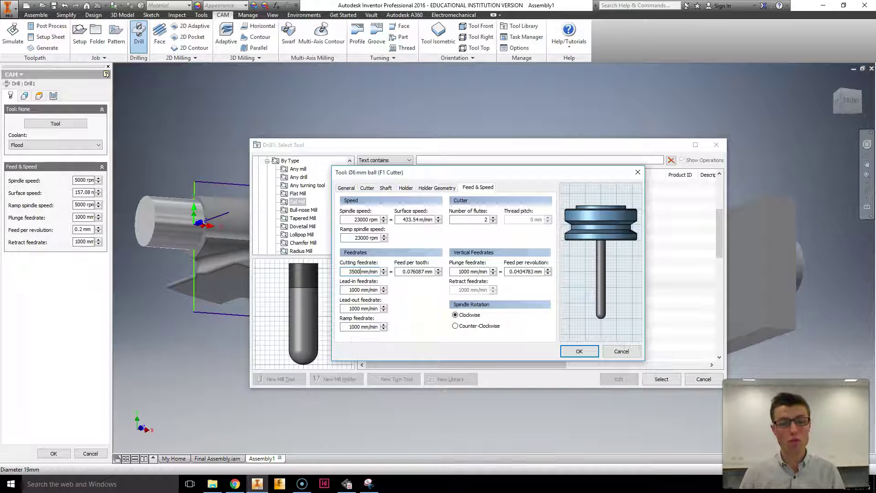
{"action": "left_click", "coordinate": [362, 291]}
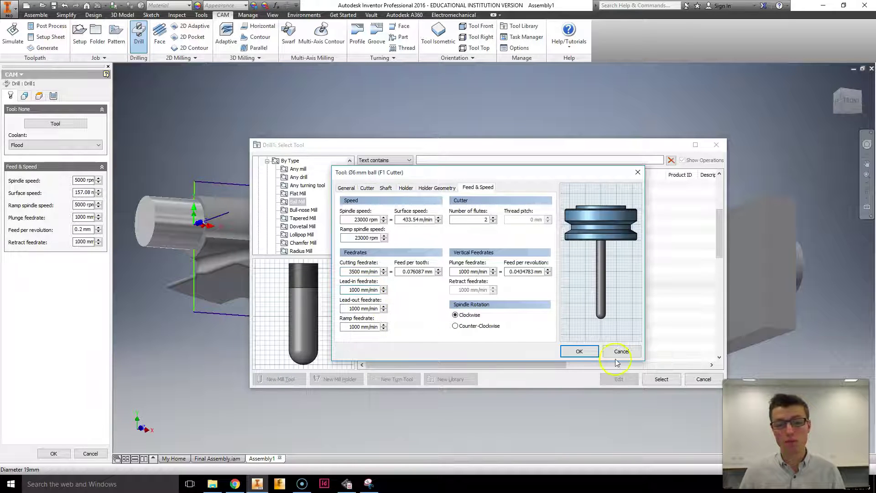
- Accept the tool definition and use the Ø6 mm ball (F1 Cutter) for the drilling operation
{"action": "left_click", "coordinate": [580, 353]}
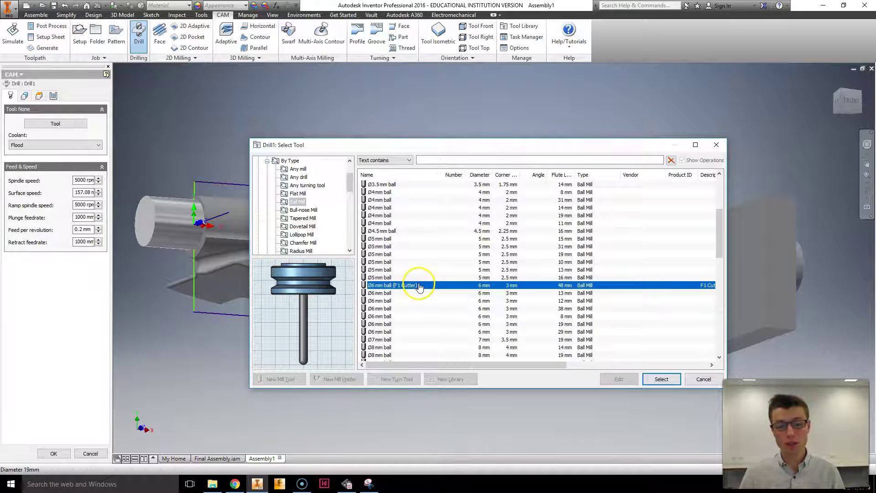
{"action": "left_click", "coordinate": [662, 379]}
{"action": "left_click", "coordinate": [461, 288]}
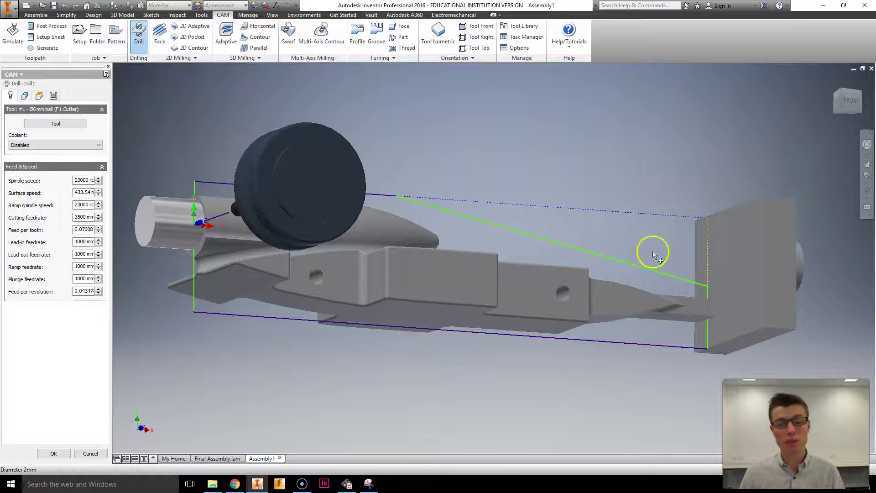
- Select the faces of the two axle holes in the car body as the drilling geometry
{"action": "left_click", "coordinate": [834, 97]}
{"action": "middle_click_drag", "start_coordinate": [591, 200], "coordinate": [489, 283], "text": "shift"}
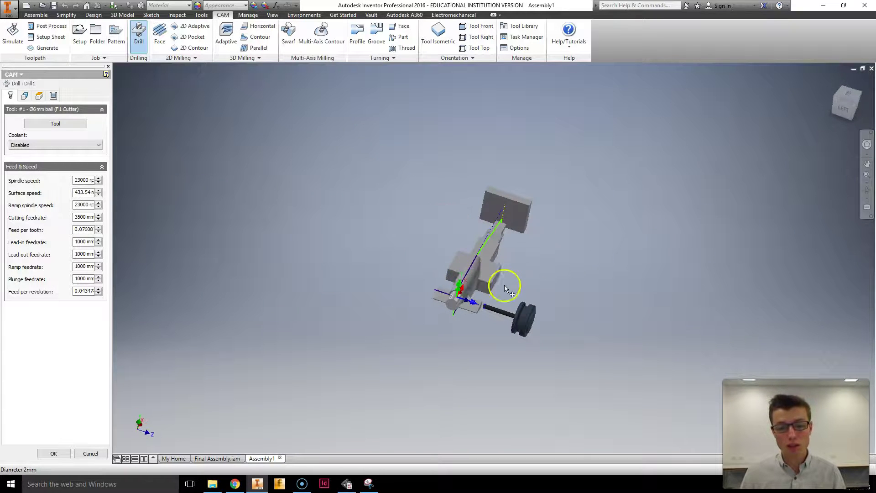
{"action": "left_click", "coordinate": [851, 93]}
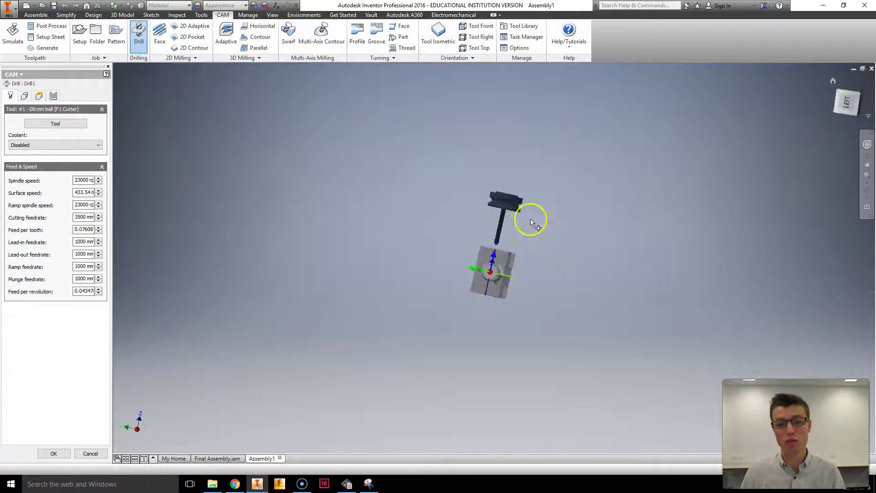
{"action": "scroll", "coordinate": [486, 257], "scroll_direction": "up", "scroll_amount": 5}
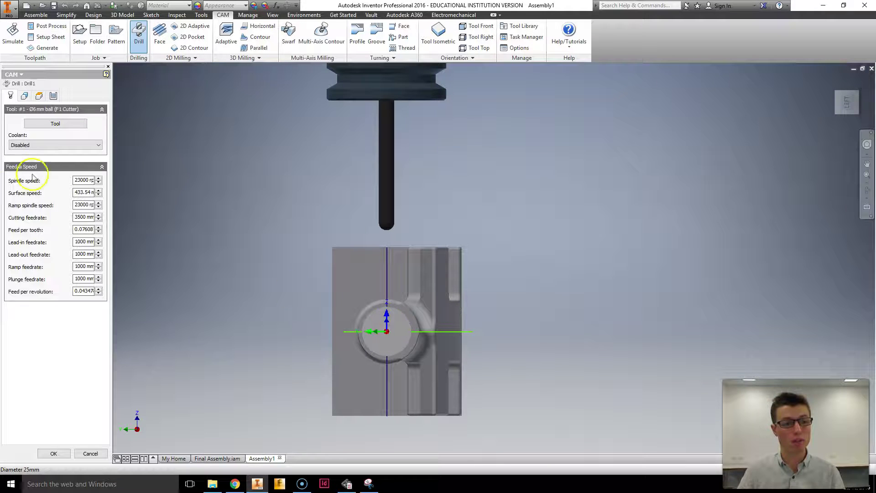
{"action": "left_click", "coordinate": [23, 98]}
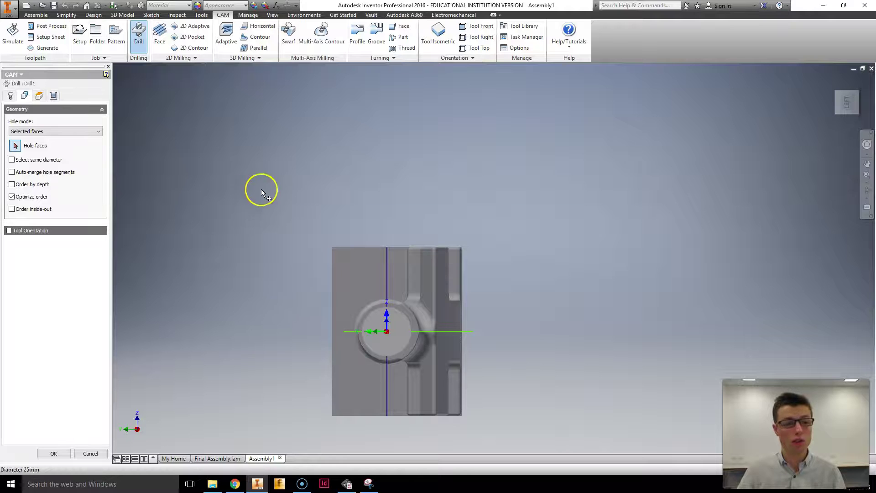
{"action": "middle_click_drag", "start_coordinate": [456, 310], "coordinate": [397, 332], "text": "shift"}
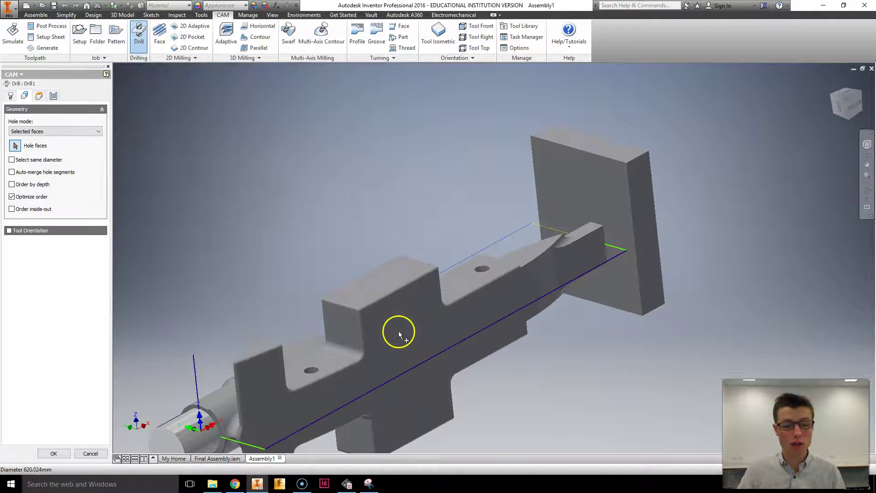
{"action": "left_click", "coordinate": [313, 375]}
{"action": "left_click", "coordinate": [480, 274]}
{"action": "middle_click_drag", "start_coordinate": [227, 251], "coordinate": [220, 180], "text": "shift"}
- Set the drilling operation's clearance height offset to 2.5 mm from the retract height
{"action": "left_click", "coordinate": [39, 96]}
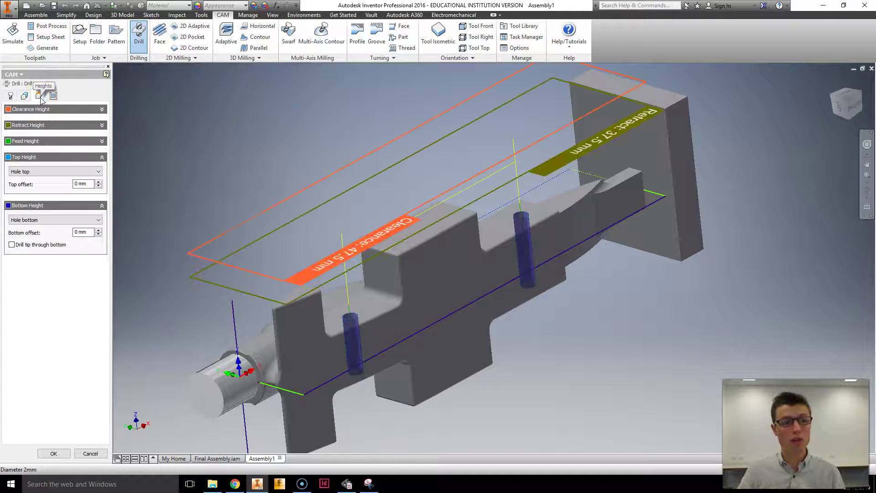
{"action": "left_click", "coordinate": [25, 96]}
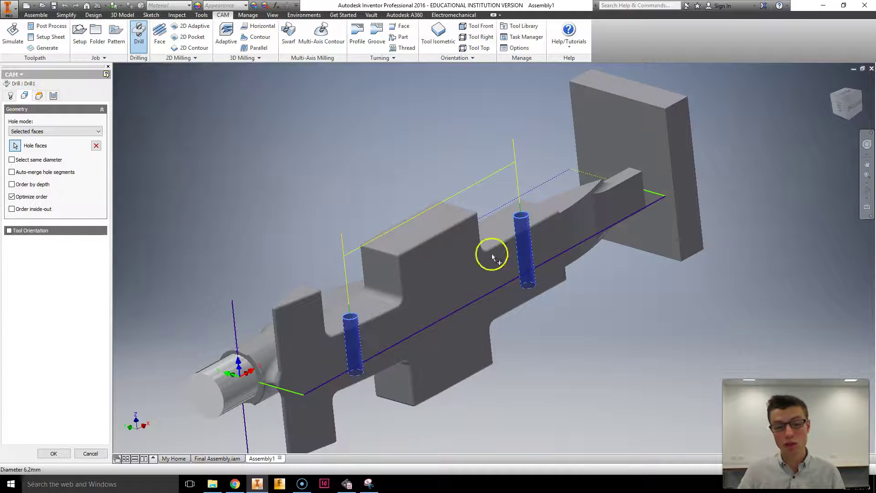
{"action": "left_click", "coordinate": [39, 96]}
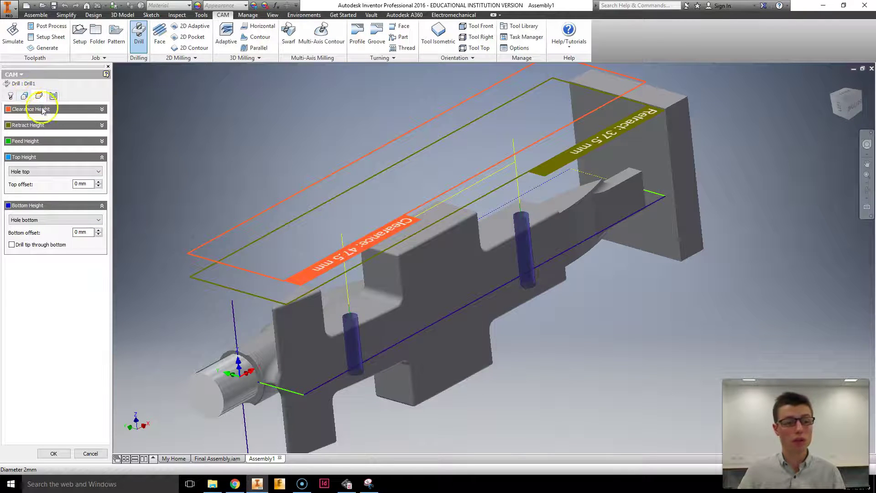
{"action": "left_click", "coordinate": [102, 110]}
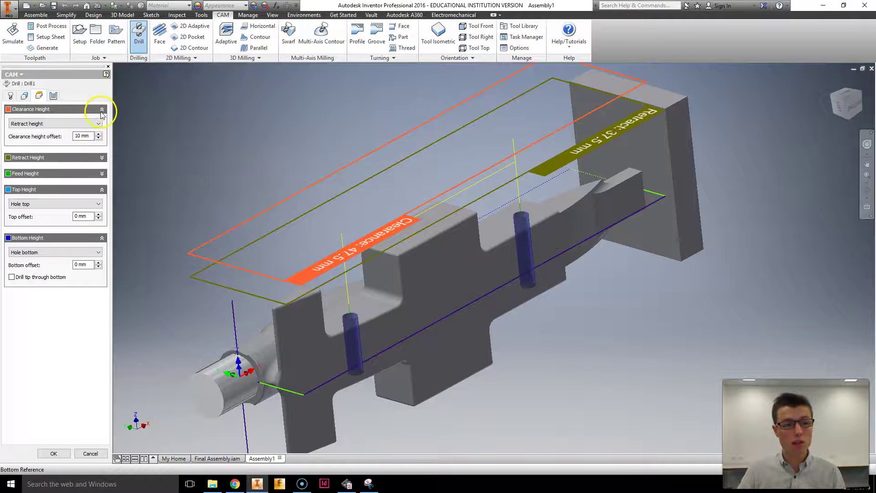
{"action": "double_click", "coordinate": [76, 136]}
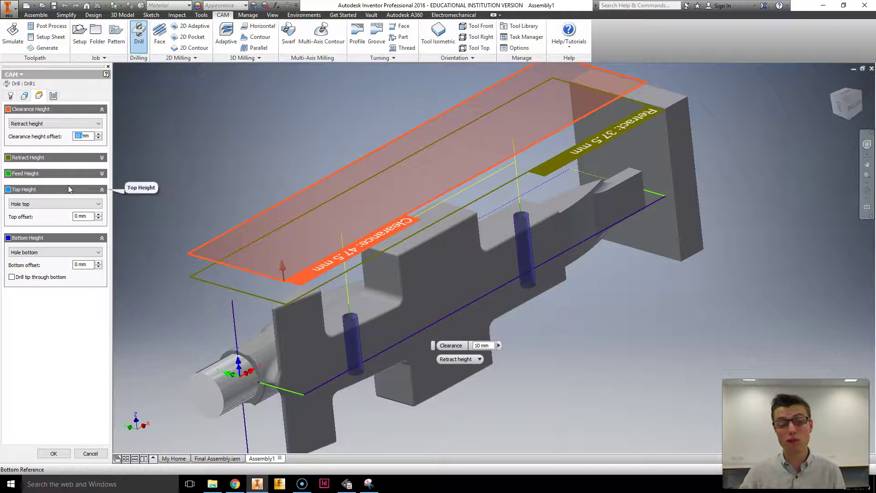
{"action": "left_click", "coordinate": [73, 160]}
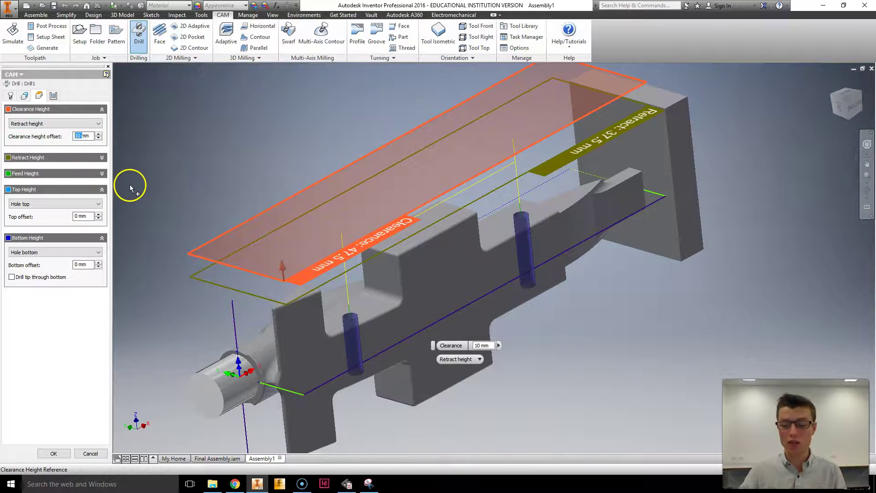
{"action": "type", "text": "2.5"}
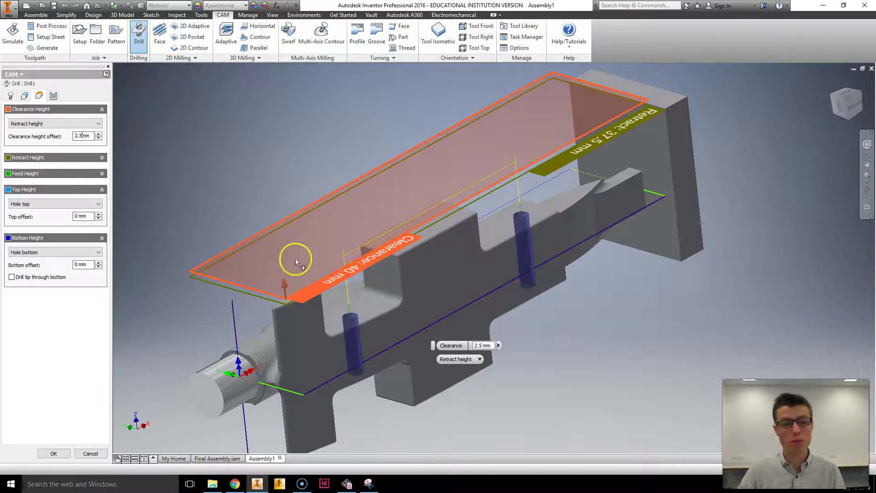
- Reference the drilling bottom height to Origin (absolute) with a bottom offset of -2 mm
{"action": "left_click", "coordinate": [52, 157]}
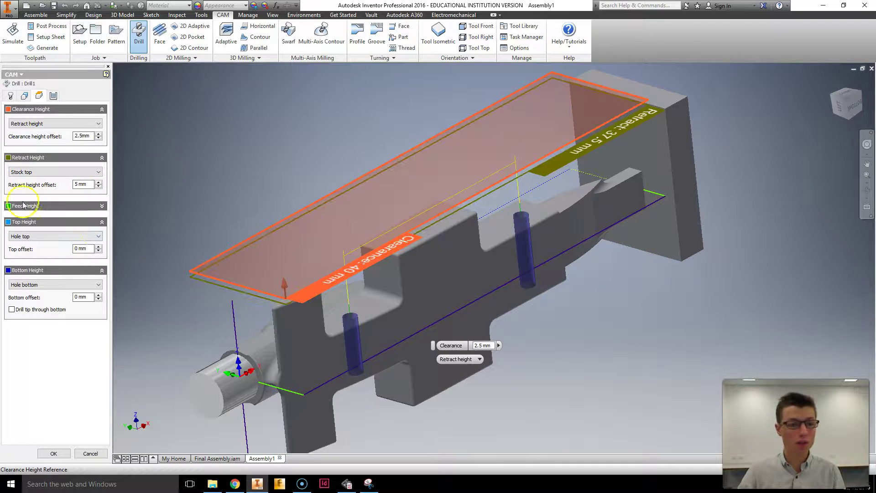
{"action": "left_click", "coordinate": [41, 208]}
{"action": "left_click", "coordinate": [43, 208]}
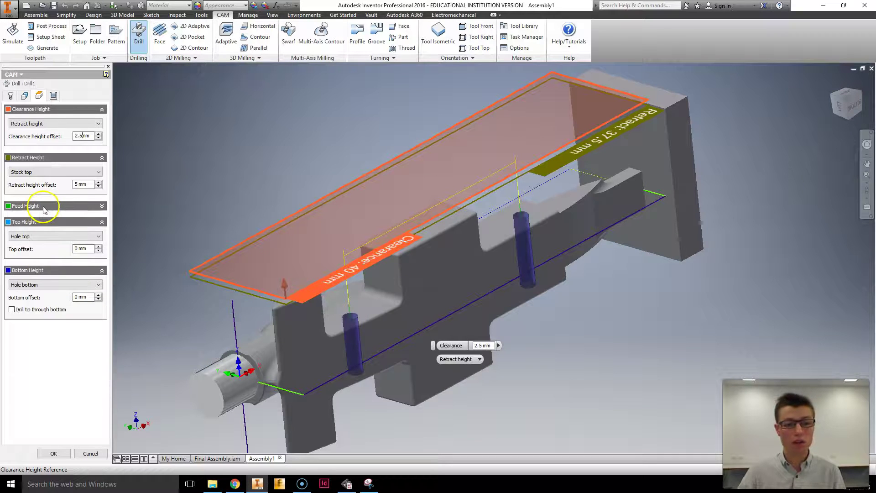
{"action": "left_click", "coordinate": [41, 272]}
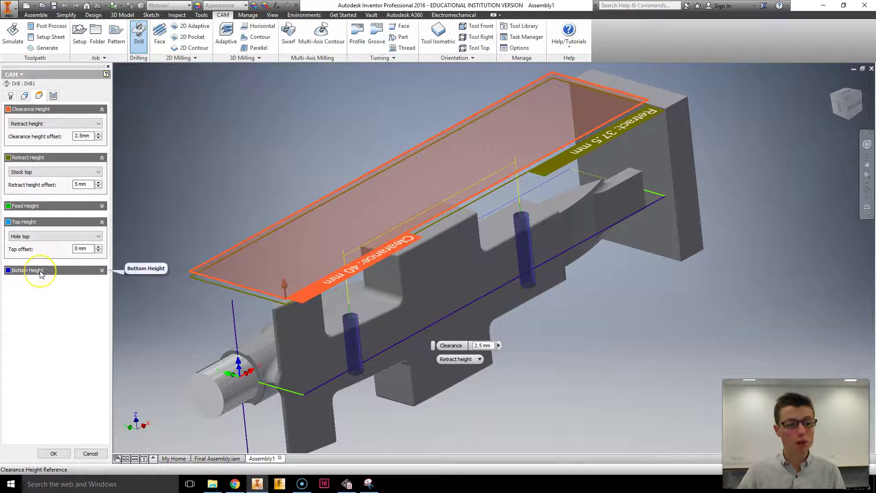
{"action": "left_click", "coordinate": [102, 271]}
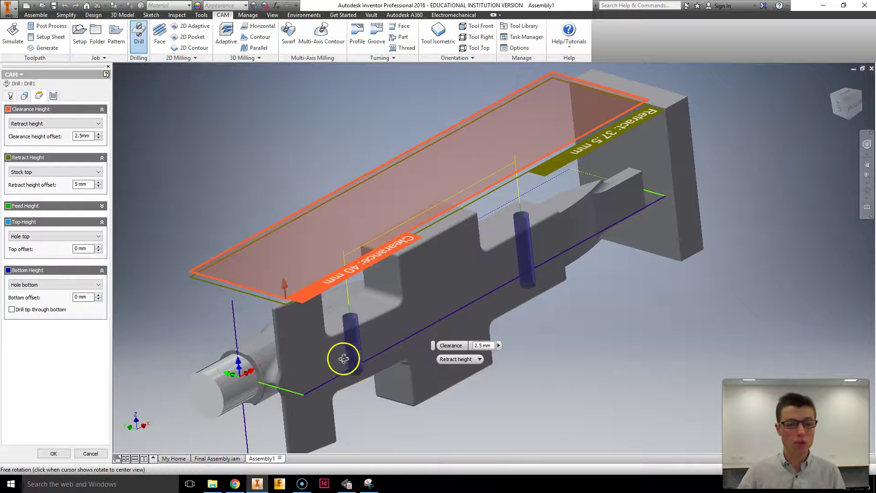
{"action": "middle_click_drag", "start_coordinate": [342, 357], "coordinate": [321, 343], "text": "shift"}
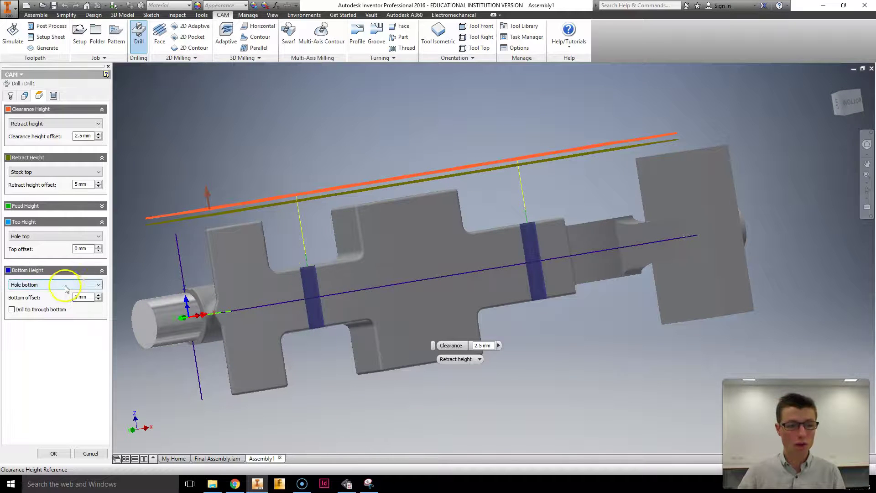
{"action": "left_click", "coordinate": [82, 287]}
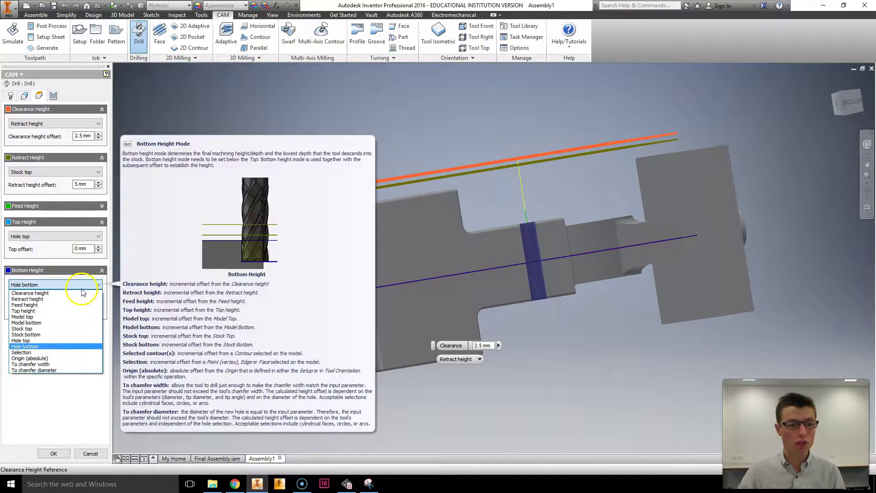
{"action": "left_click", "coordinate": [30, 358]}
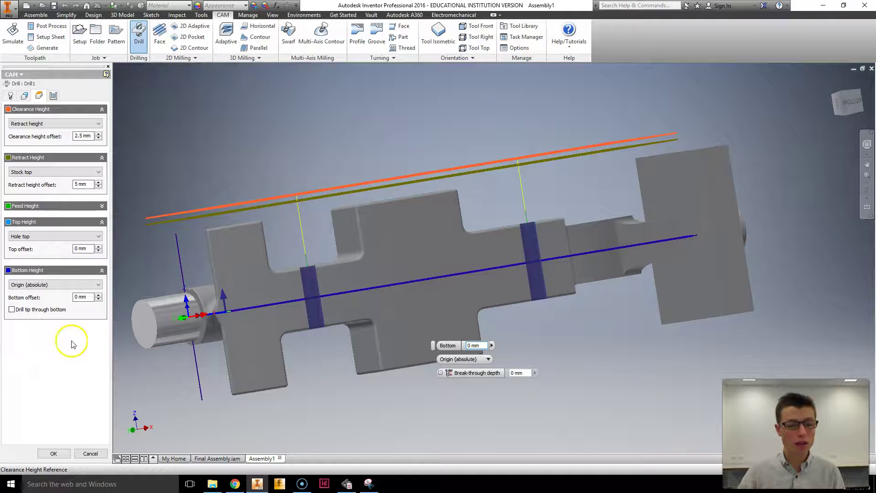
{"action": "left_click", "coordinate": [98, 299]}
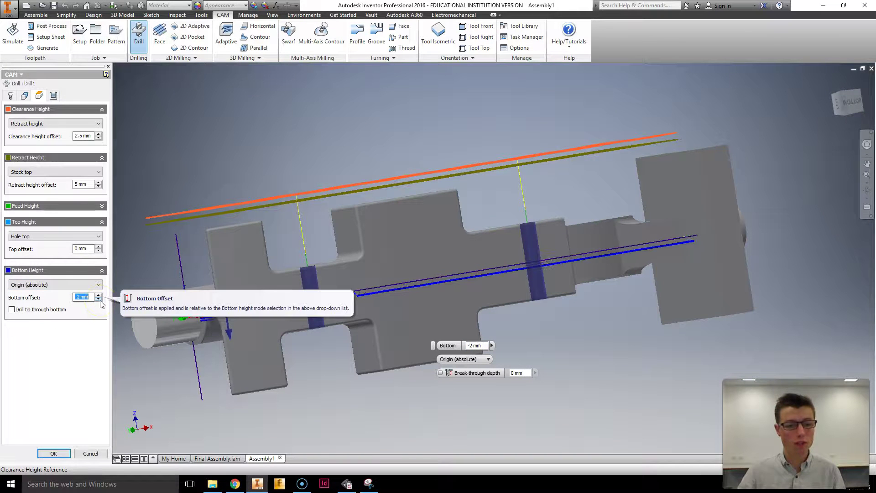
- Set the drilling operation's bottom offset to -4 mm and accept the operation
{"action": "left_click", "coordinate": [99, 299]}
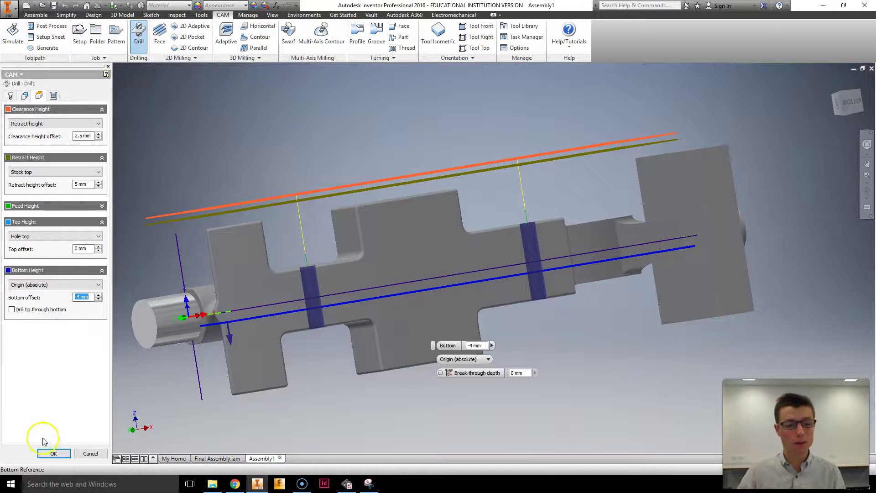
{"action": "left_click", "coordinate": [54, 453]}
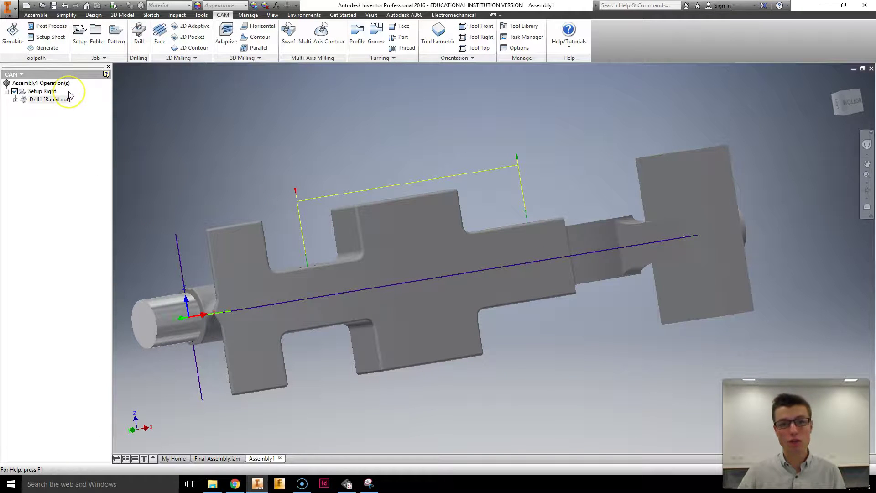
- Simulate the drilling operation and play its toolpath through both axle holes
{"action": "middle_click_drag", "start_coordinate": [595, 149], "coordinate": [589, 169], "text": "shift"}
{"action": "left_click", "coordinate": [50, 99]}
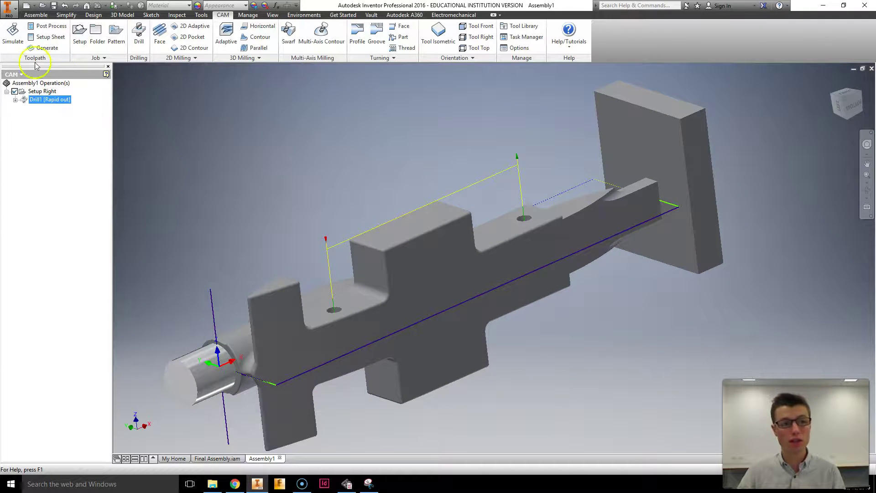
{"action": "left_click", "coordinate": [14, 39]}
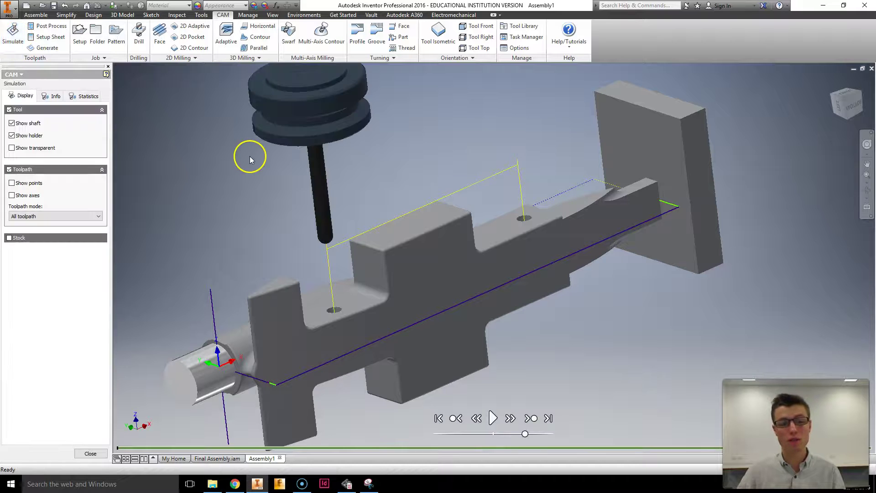
{"action": "left_click", "coordinate": [493, 418]}
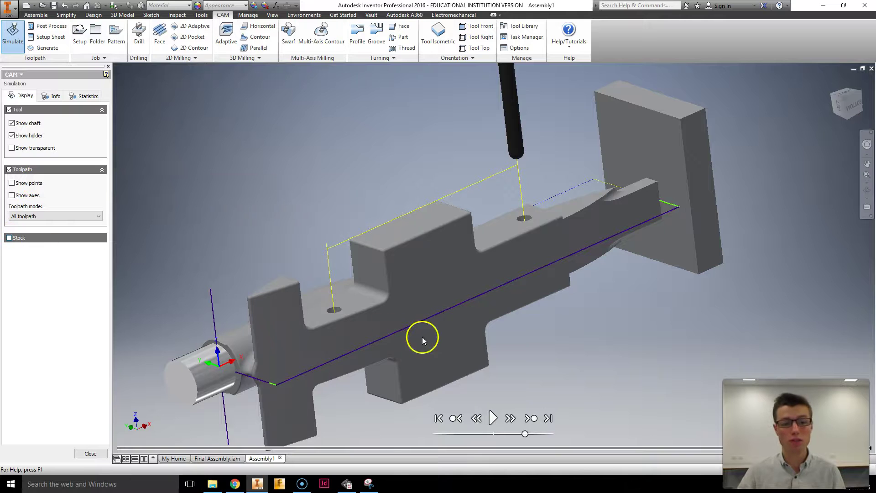
- Show the stock in the simulation and replay the drilling from the start of the operation
{"action": "left_click", "coordinate": [9, 238]}
{"action": "left_click", "coordinate": [456, 418]}
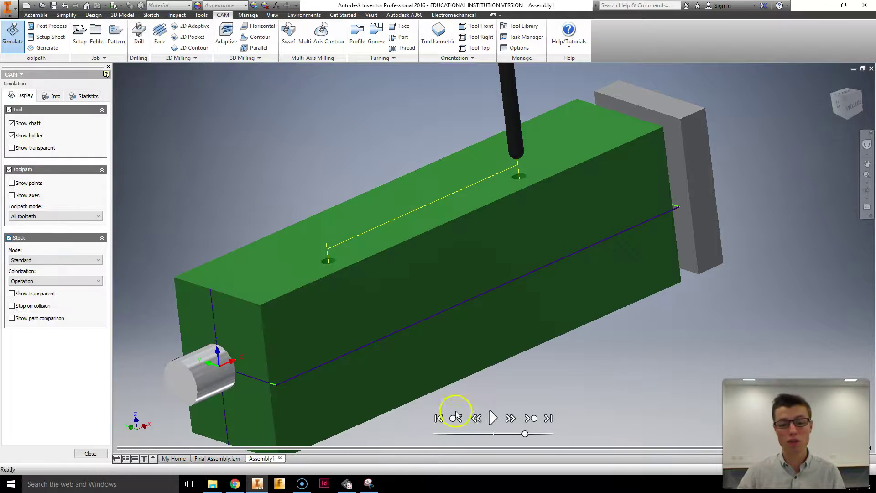
{"action": "left_click", "coordinate": [494, 418]}
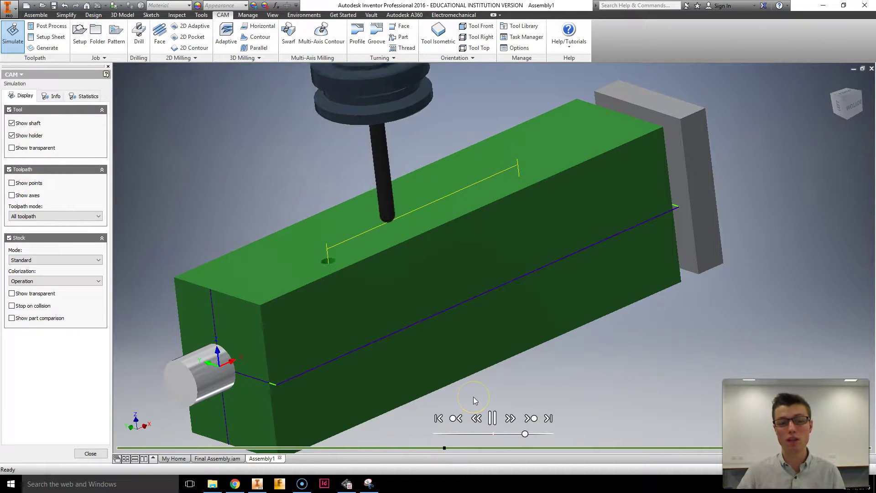